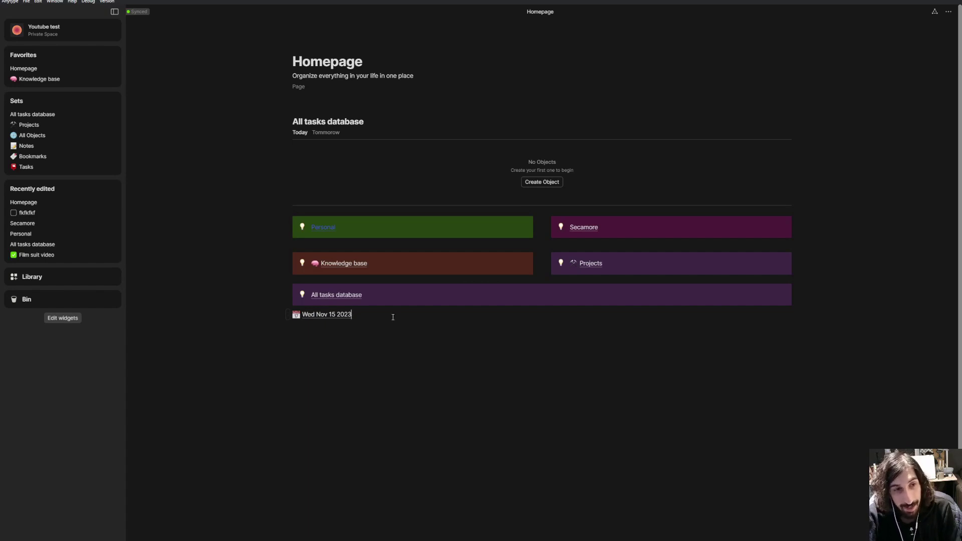
# Delete the Wed Nov 15 2023 date line below the All tasks database link.
pyautogui.press('BackSpace')
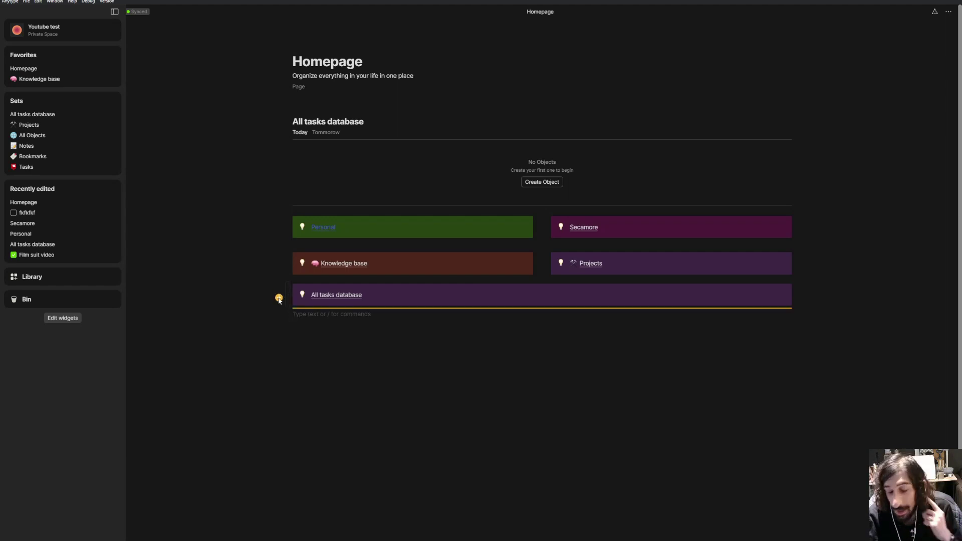
# Create a new object type named 'Social media idea' from the Library.
pyautogui.click(98, 281)
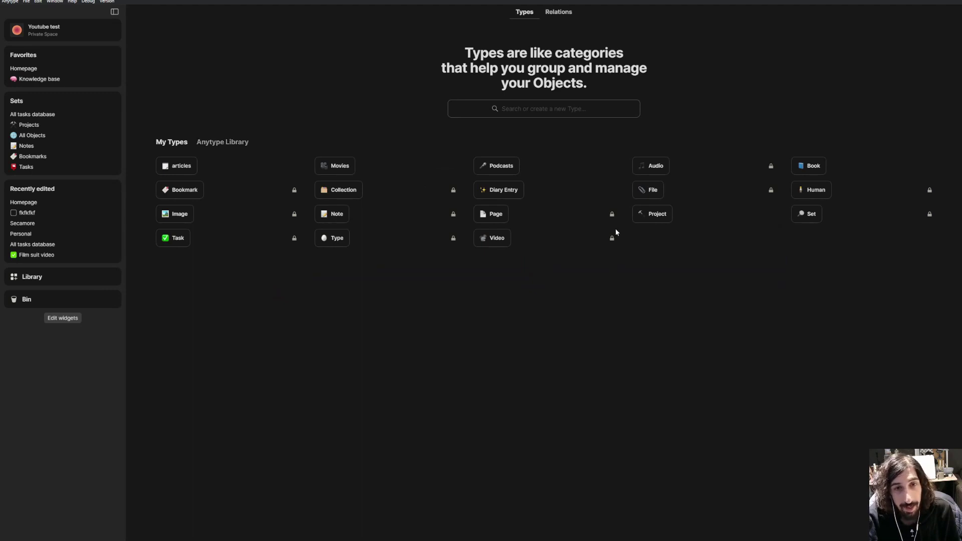
pyautogui.click(524, 108)
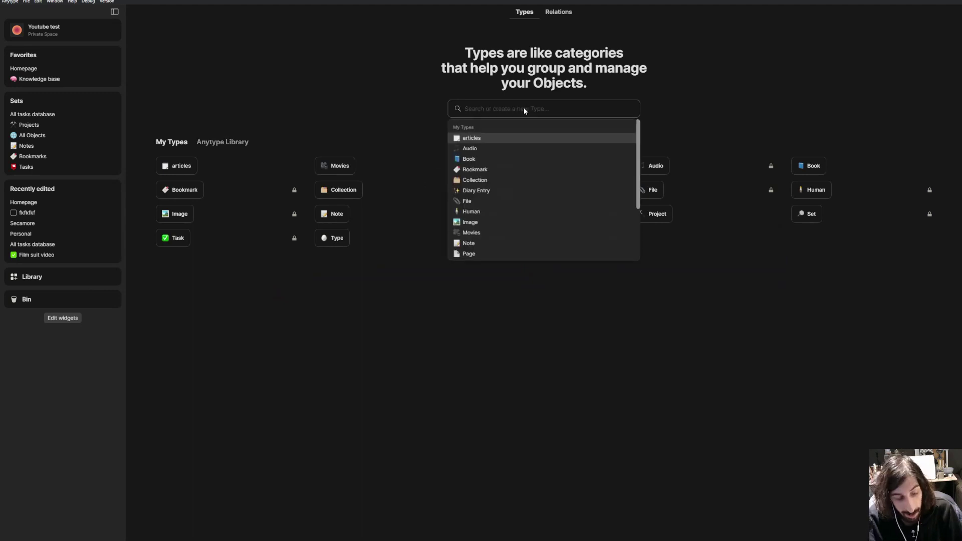
pyautogui.write('Social medi')
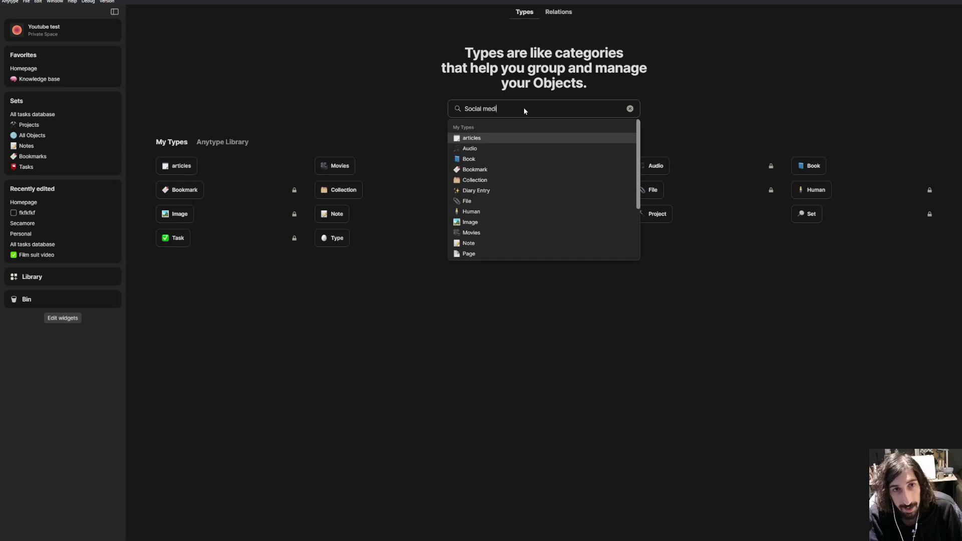
pyautogui.write('a idea')
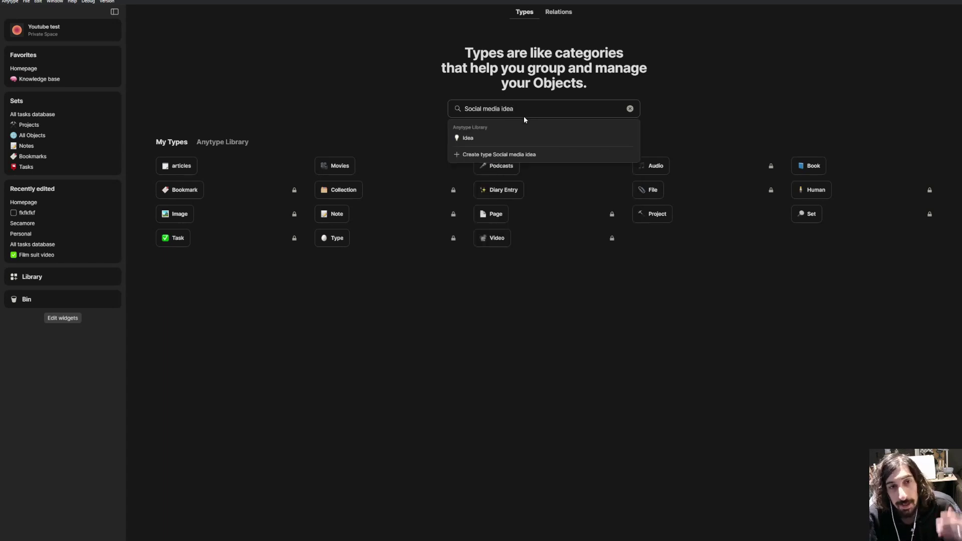
pyautogui.click(519, 155)
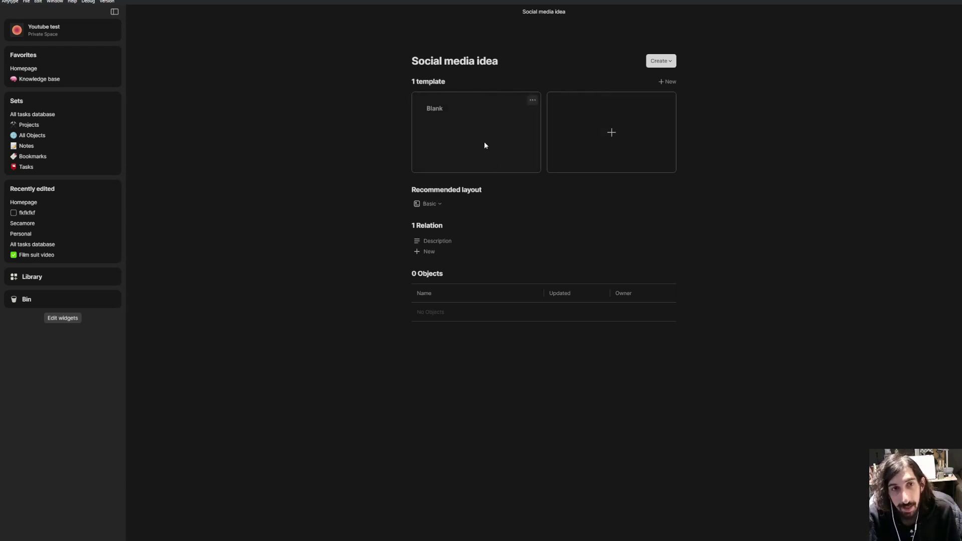
# Insert a set block at the end of the Homepage with /set.
pyautogui.click(23, 68)
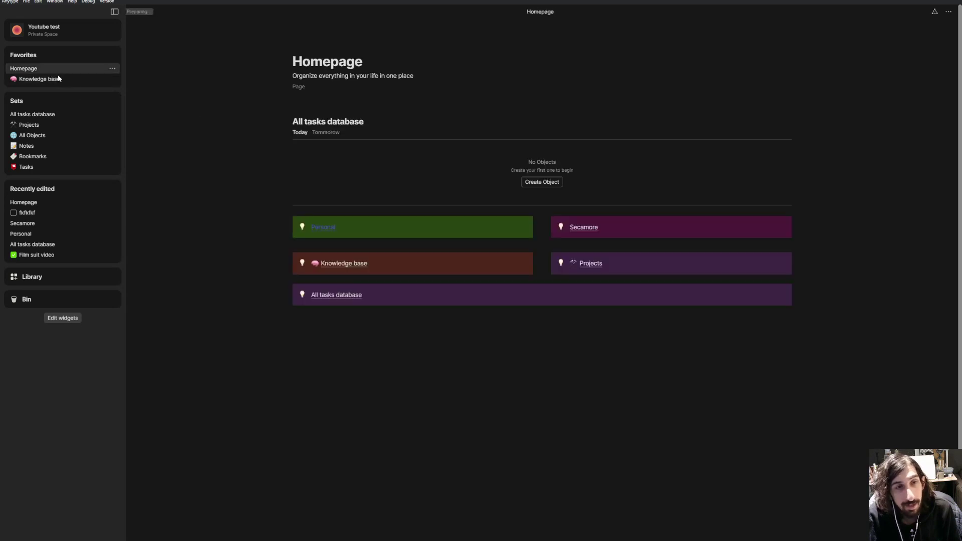
pyautogui.click(359, 320)
pyautogui.write('/set')
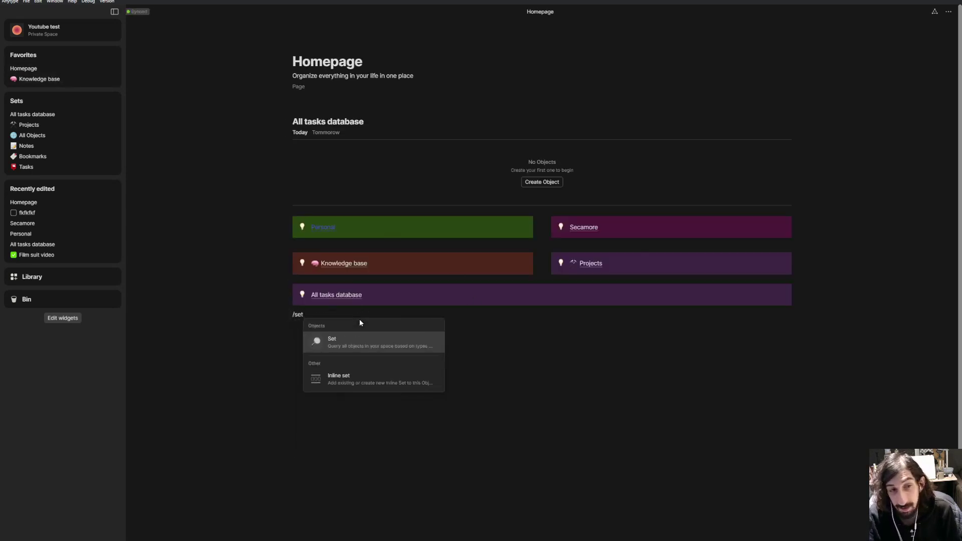
pyautogui.press('Return')
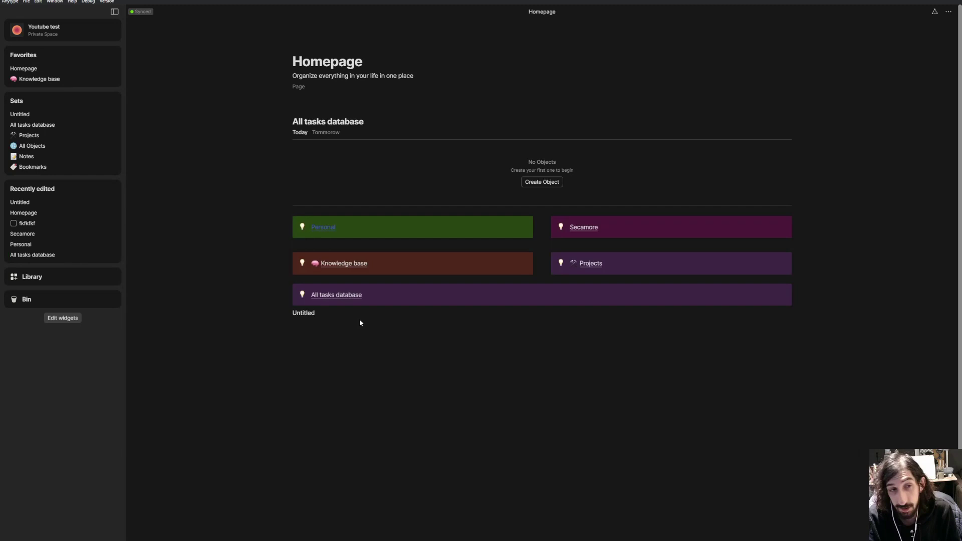
# Make the set list Social media idea objects and title it 'Social media dashboard'.
pyautogui.click(383, 118)
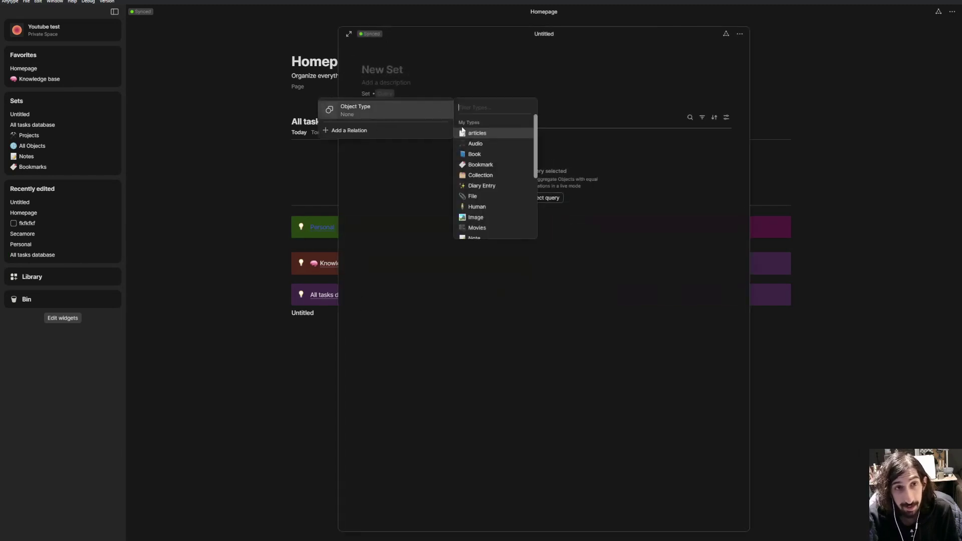
pyautogui.write('social')
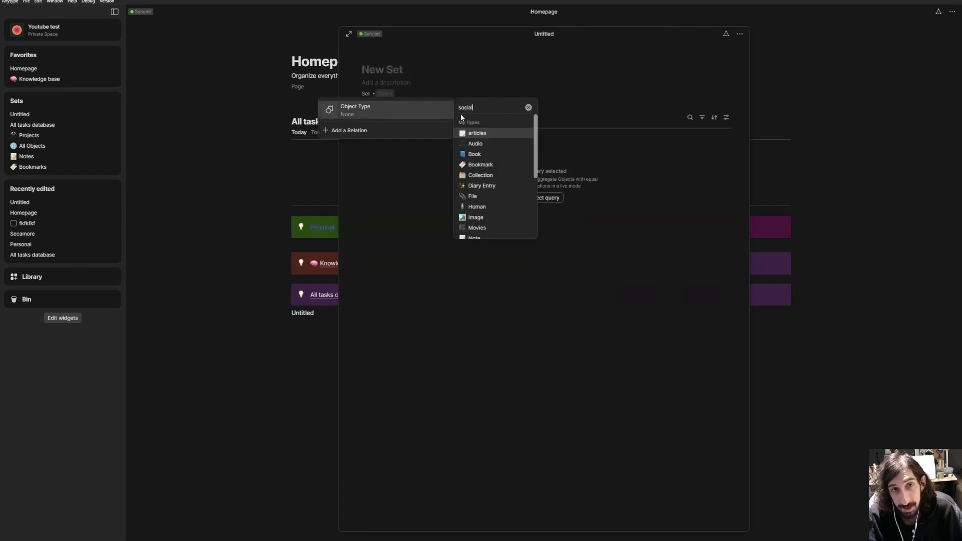
pyautogui.click(500, 133)
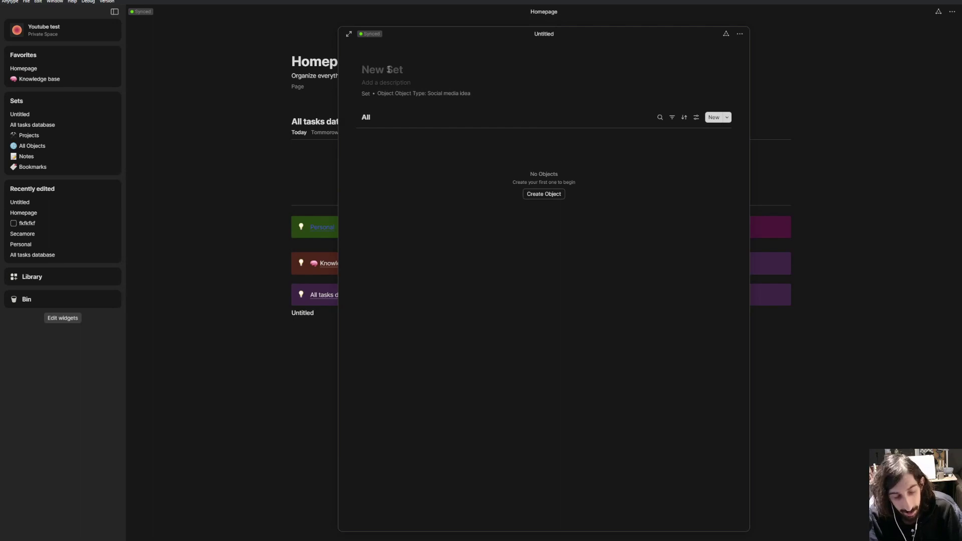
pyautogui.write('Social media ')
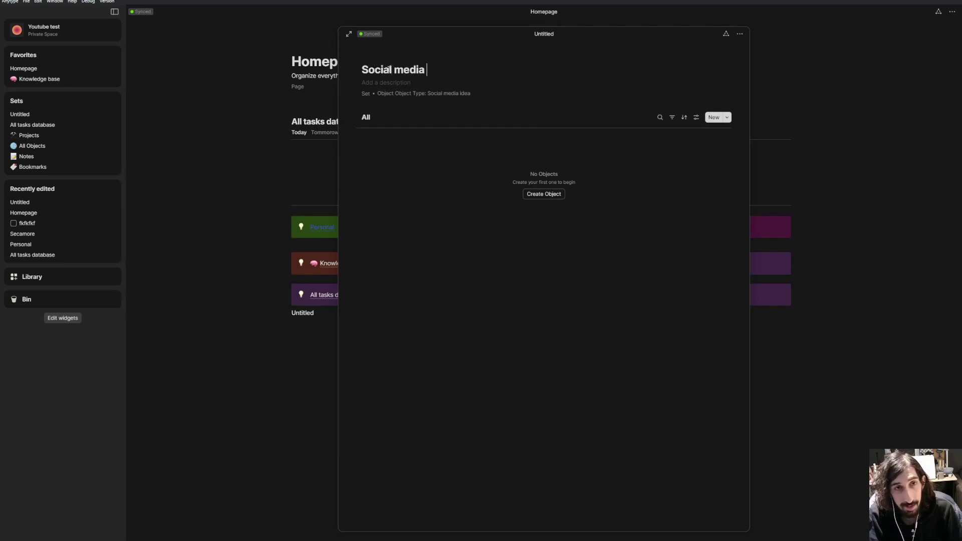
pyautogui.write('dashboar')
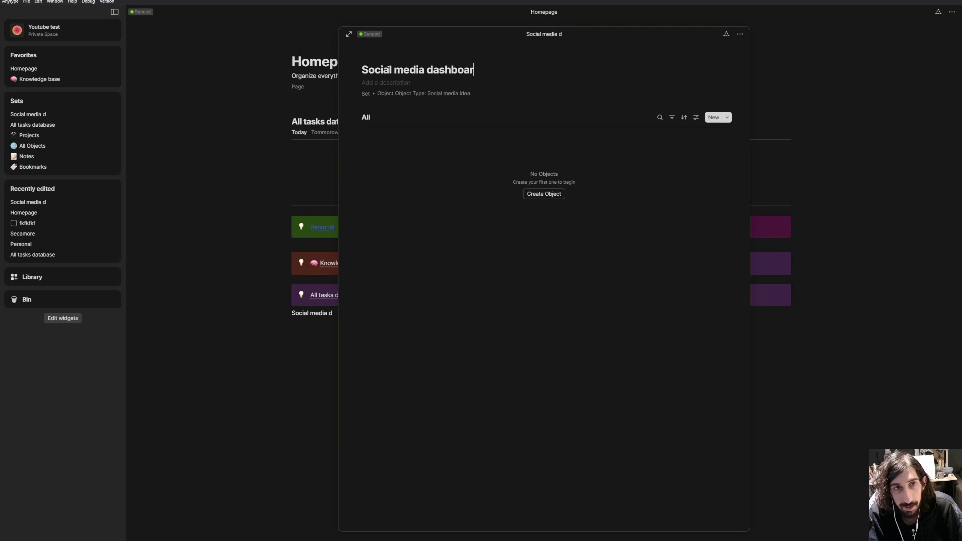
pyautogui.write('d')
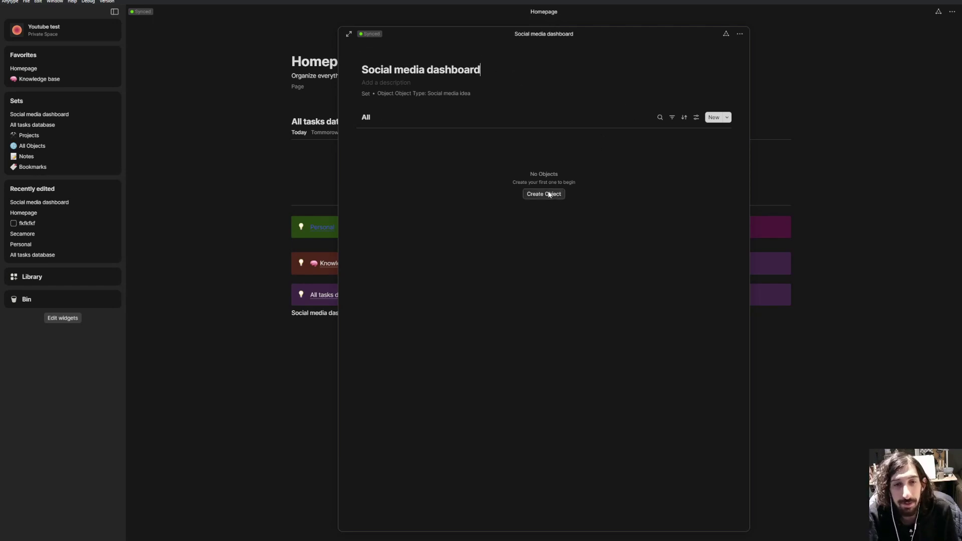
# Add an 'Anytype project' object to the set and show the Tag column.
pyautogui.click(530, 194)
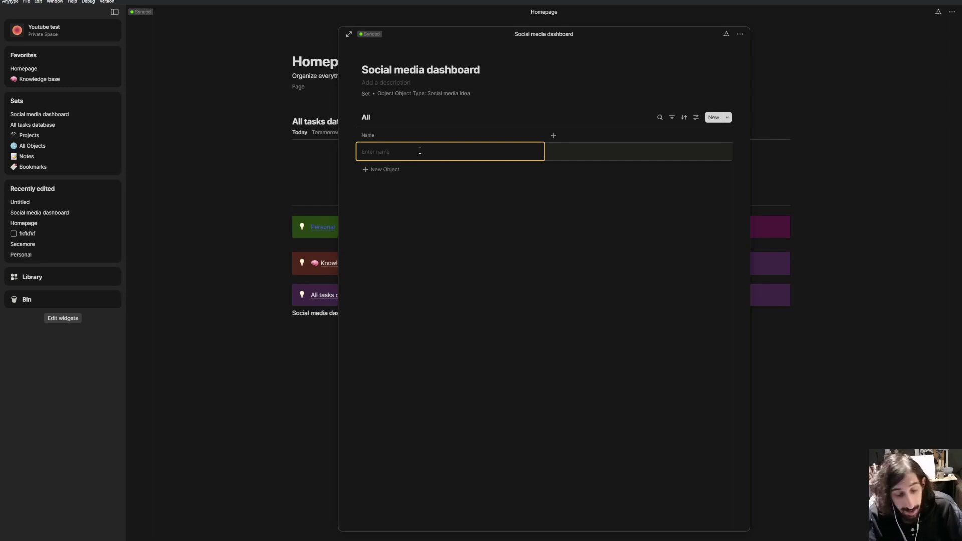
pyautogui.write('Anytype pr')
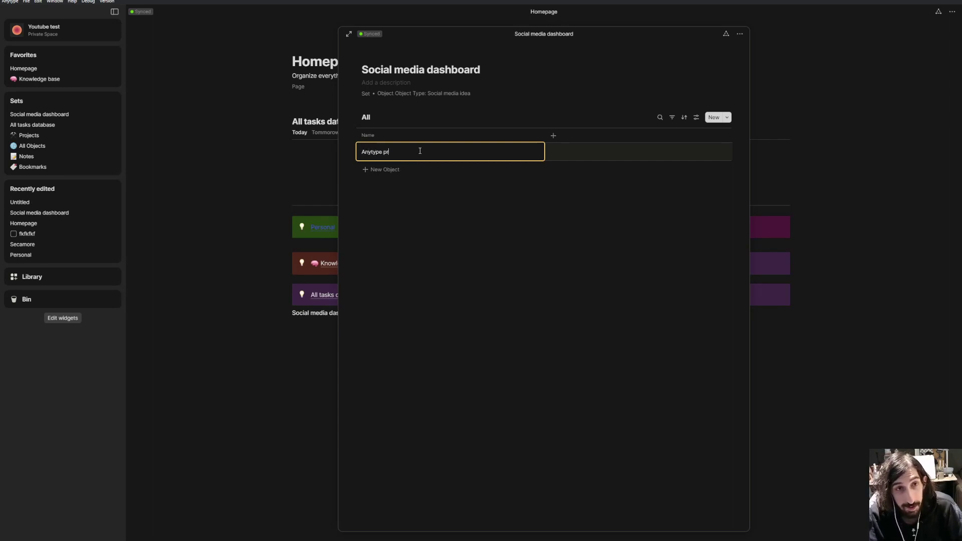
pyautogui.write('oject')
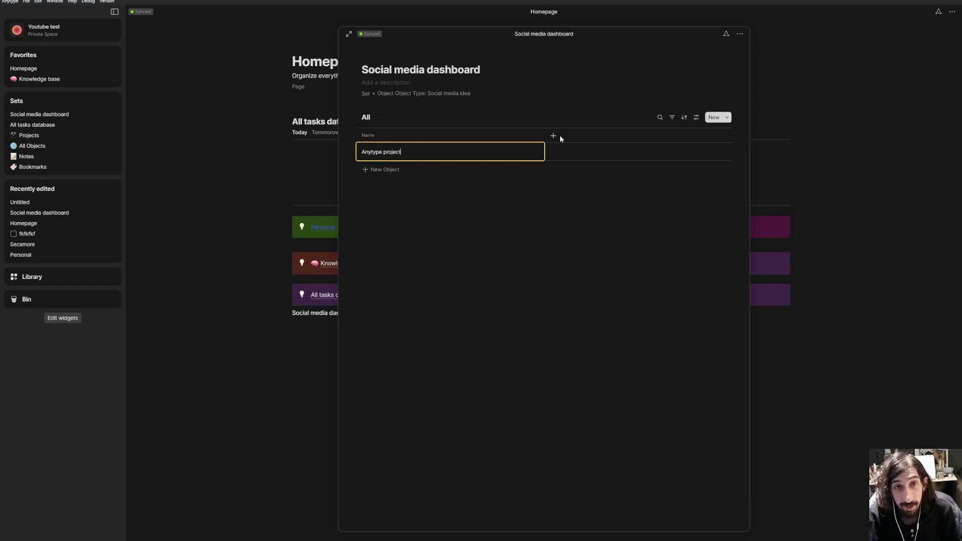
pyautogui.click(553, 135)
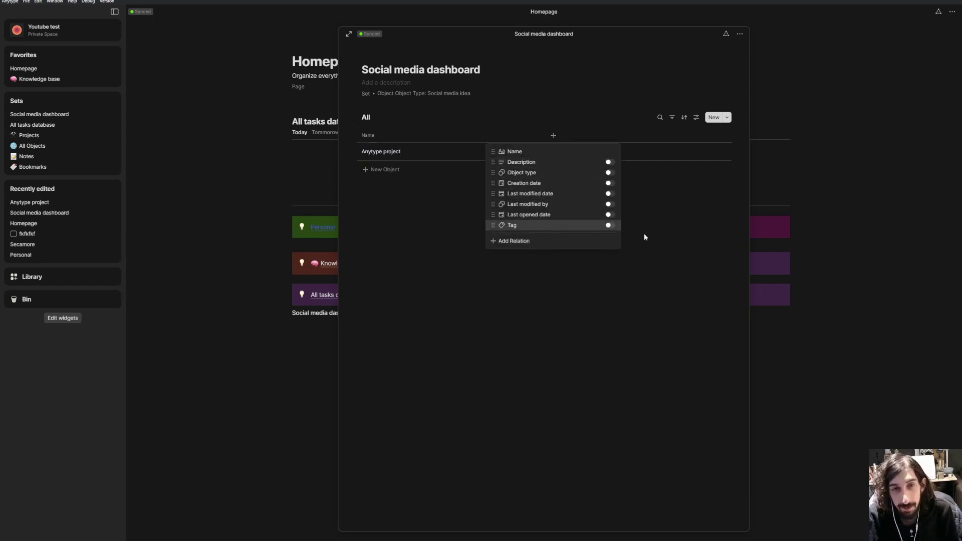
pyautogui.click(609, 225)
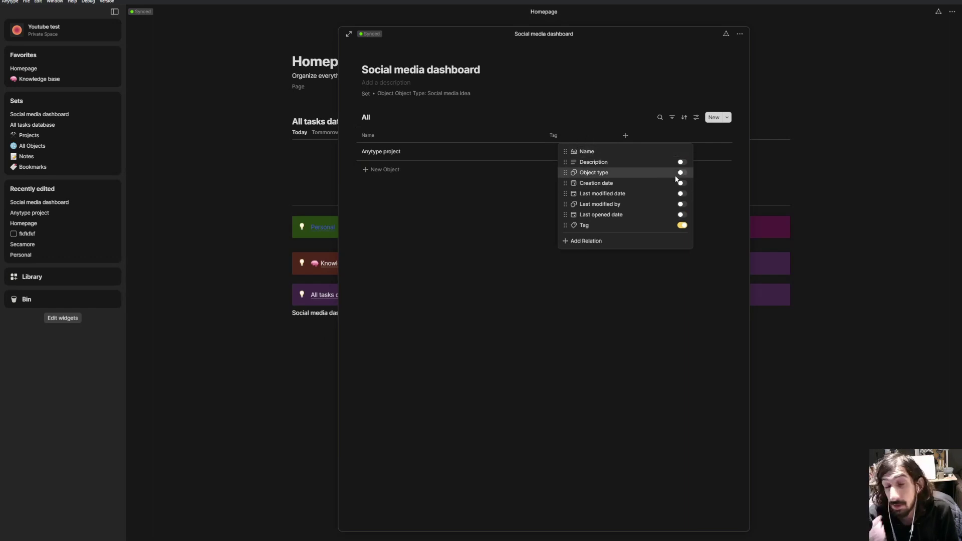
# Briefly show the Object type column, then hide it again.
pyautogui.click(682, 172)
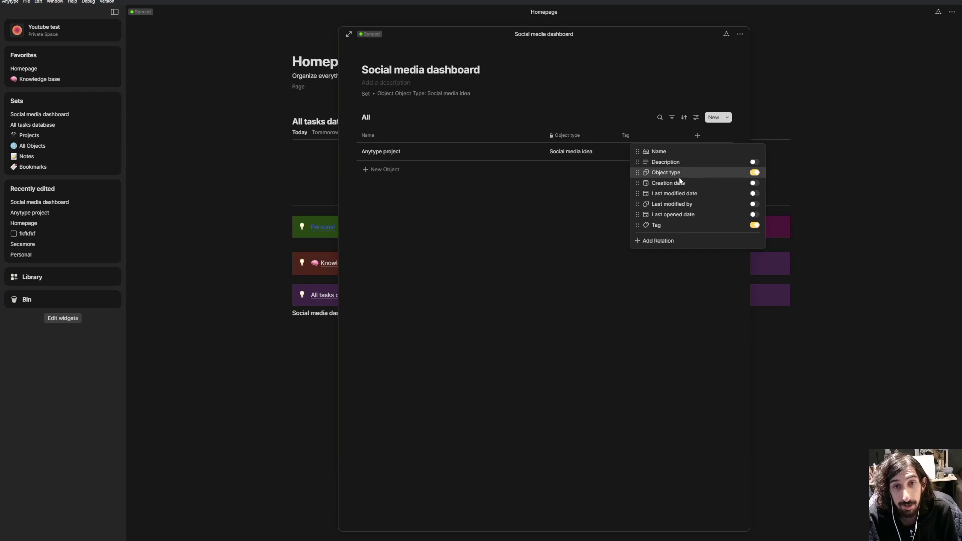
pyautogui.click(712, 173)
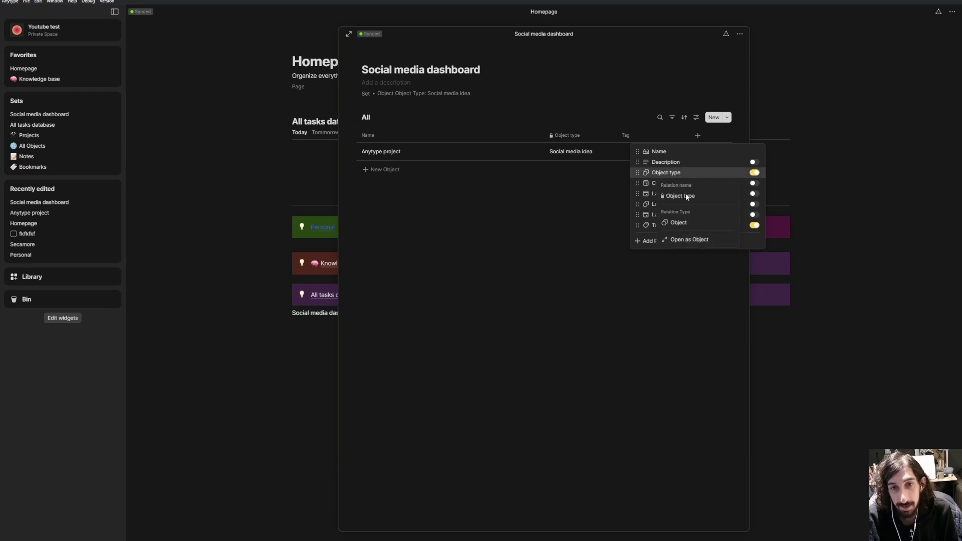
pyautogui.click(556, 176)
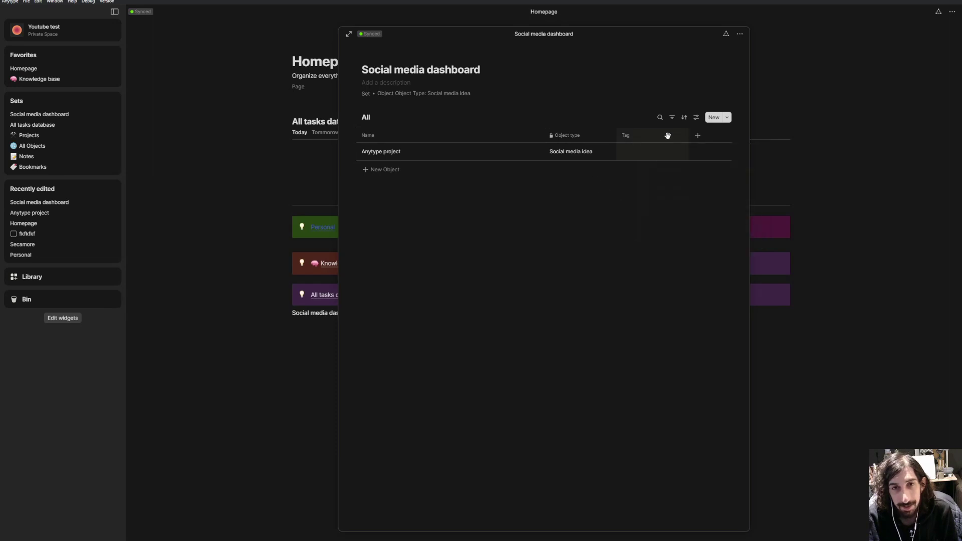
pyautogui.click(698, 136)
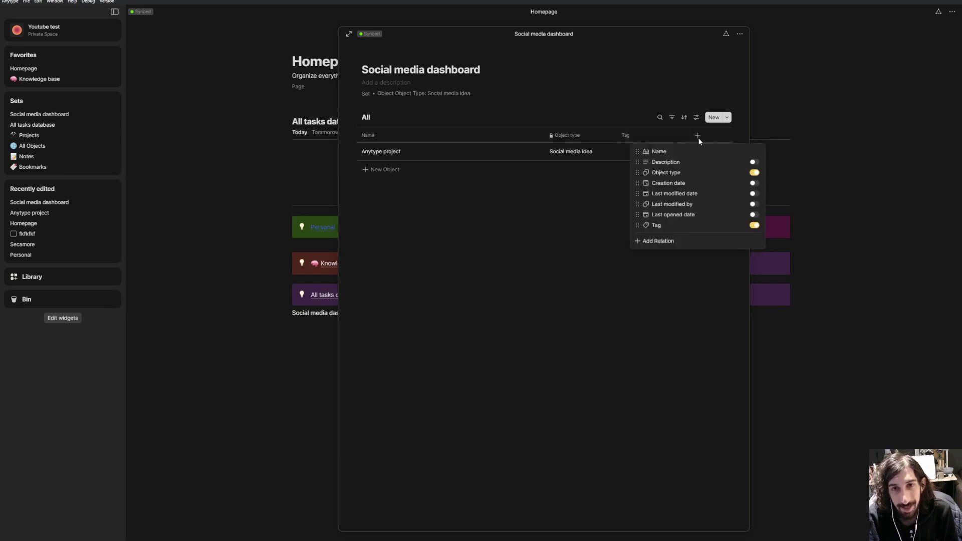
pyautogui.click(750, 173)
# Add a 'reasource' object relation column limited to Book, Podcasts, Movies, articles and Note.
pyautogui.click(634, 243)
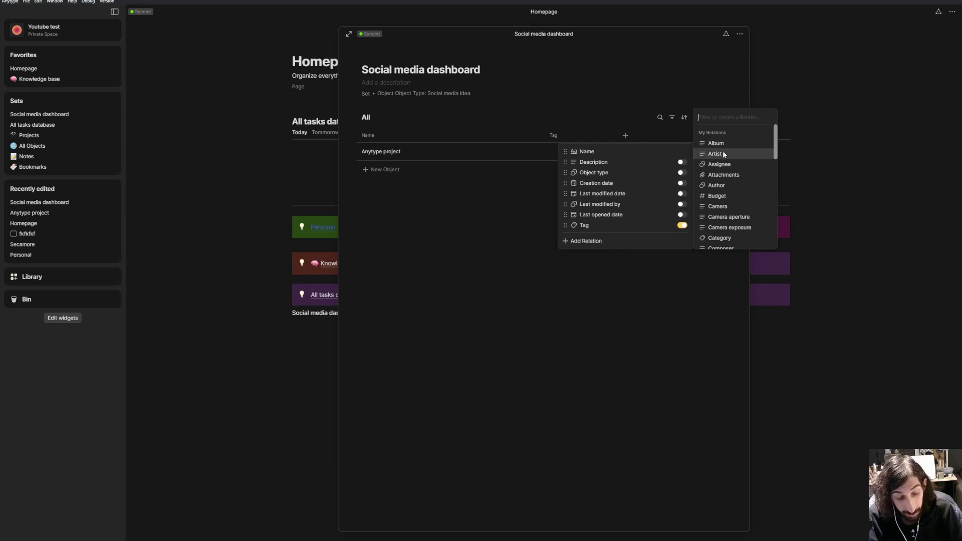
pyautogui.write('reasource')
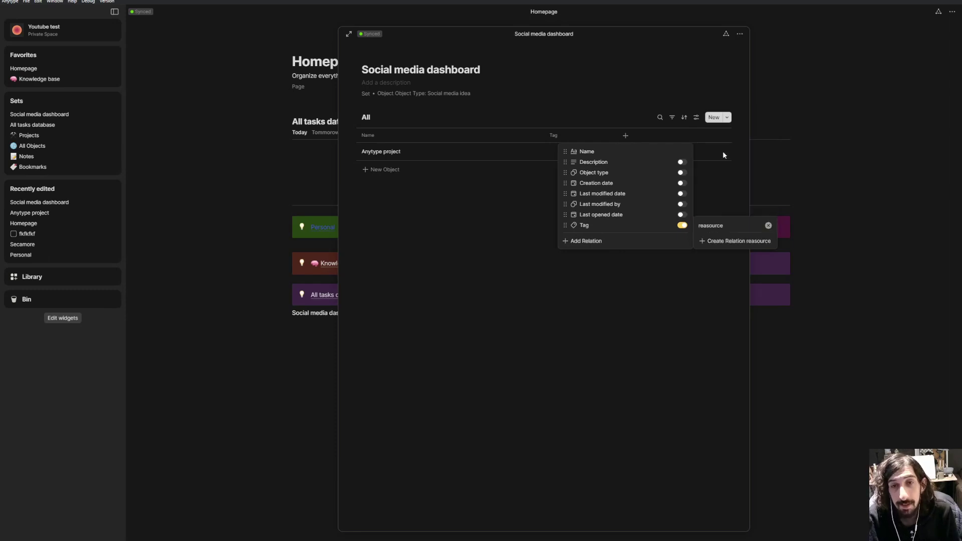
pyautogui.click(733, 242)
pyautogui.moveTo(822, 261)
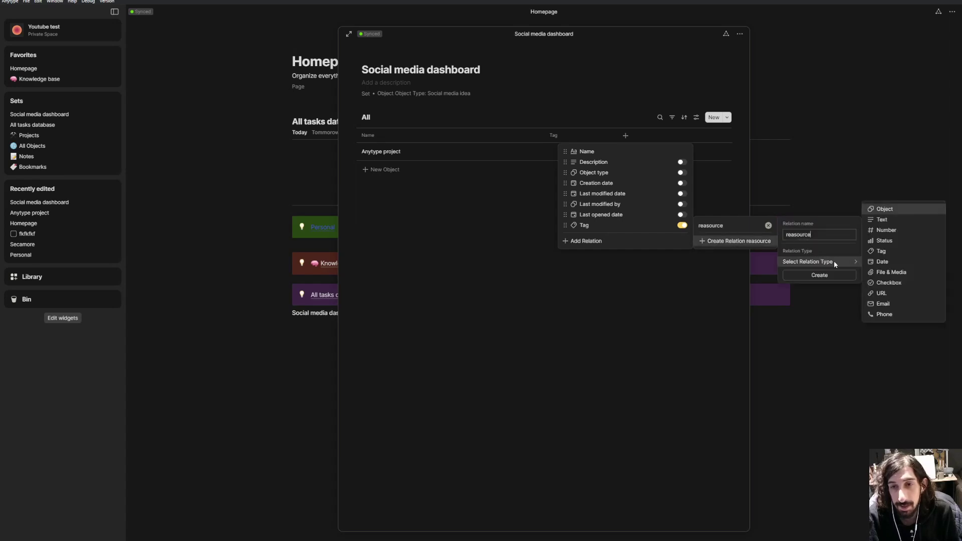
pyautogui.click(896, 210)
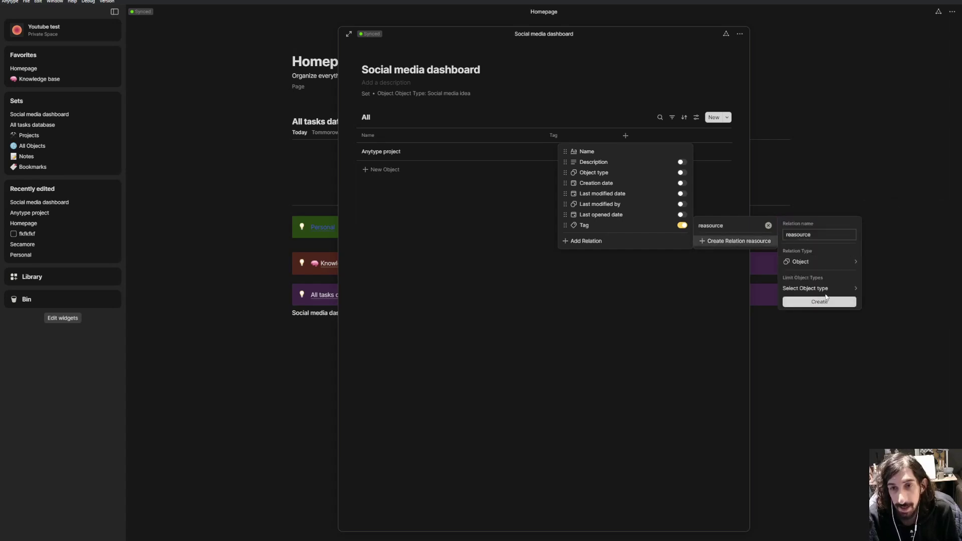
pyautogui.moveTo(832, 288)
pyautogui.click(915, 288)
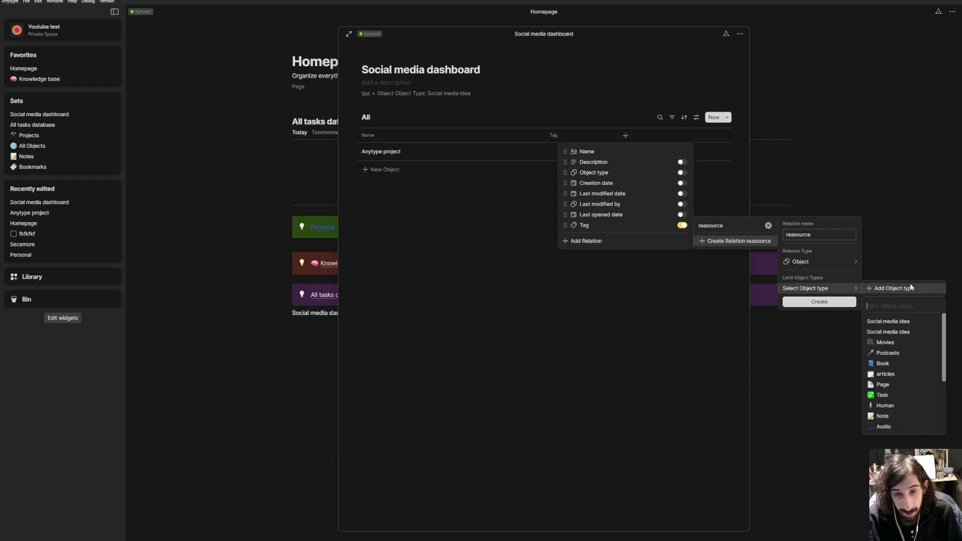
pyautogui.click(904, 361)
pyautogui.click(901, 358)
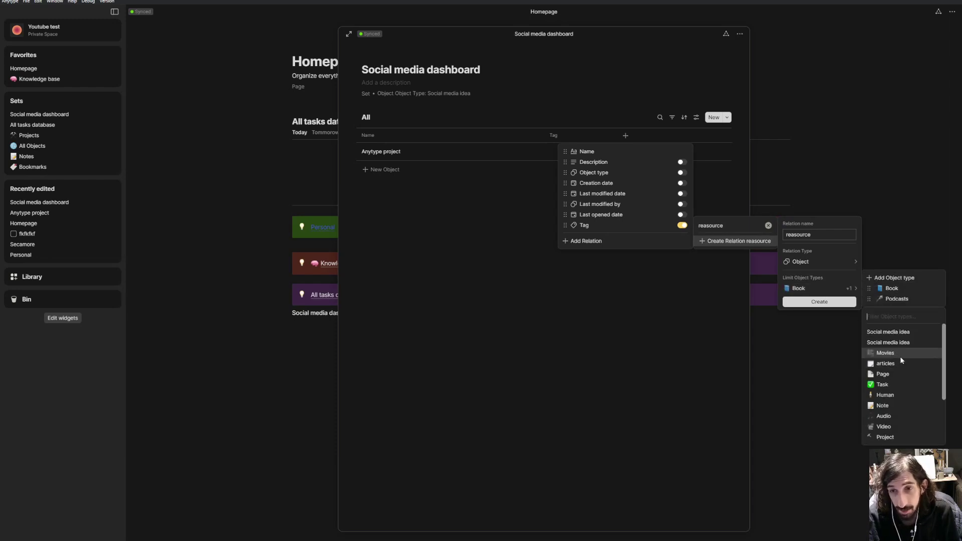
pyautogui.click(901, 355)
pyautogui.click(901, 357)
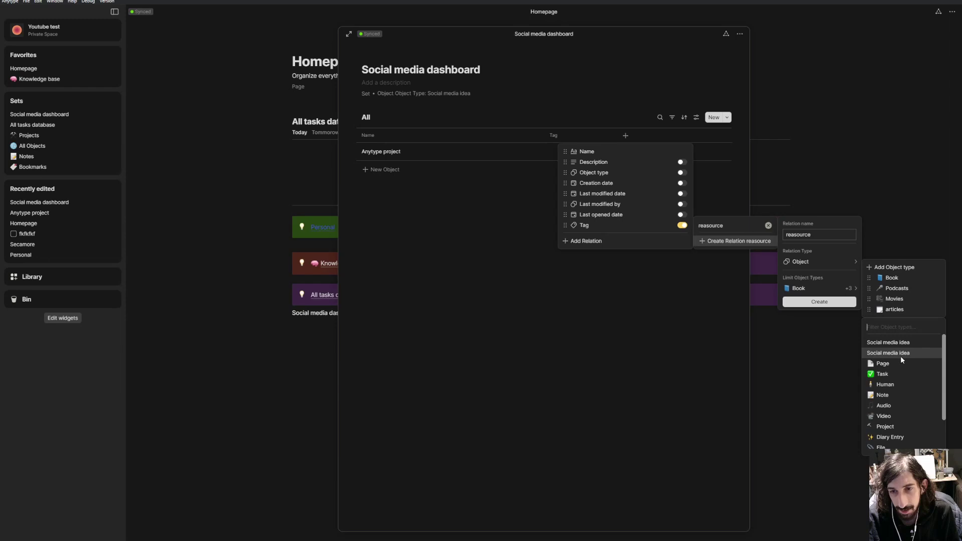
pyautogui.click(892, 395)
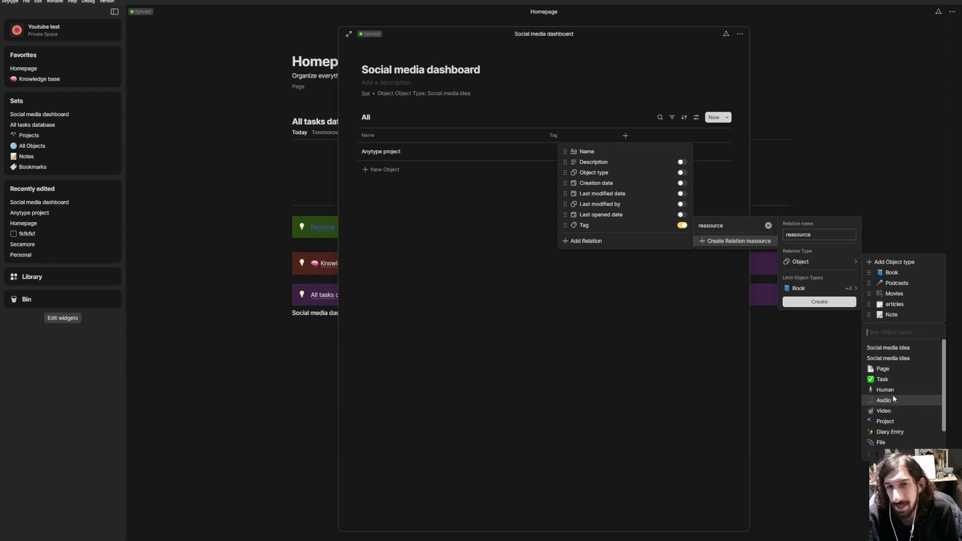
pyautogui.click(825, 306)
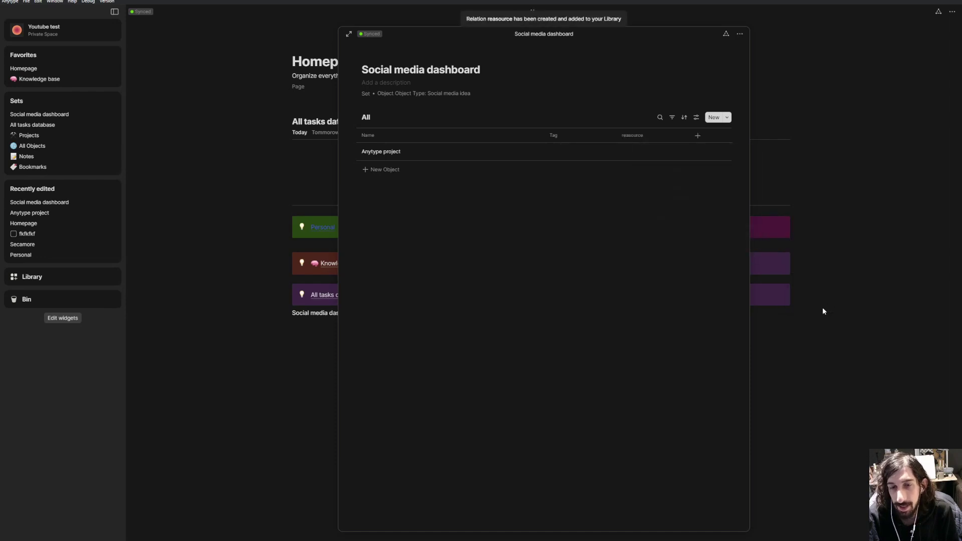
# Set Anytype project's reasource to On purpose.
pyautogui.click(651, 157)
pyautogui.click(648, 171)
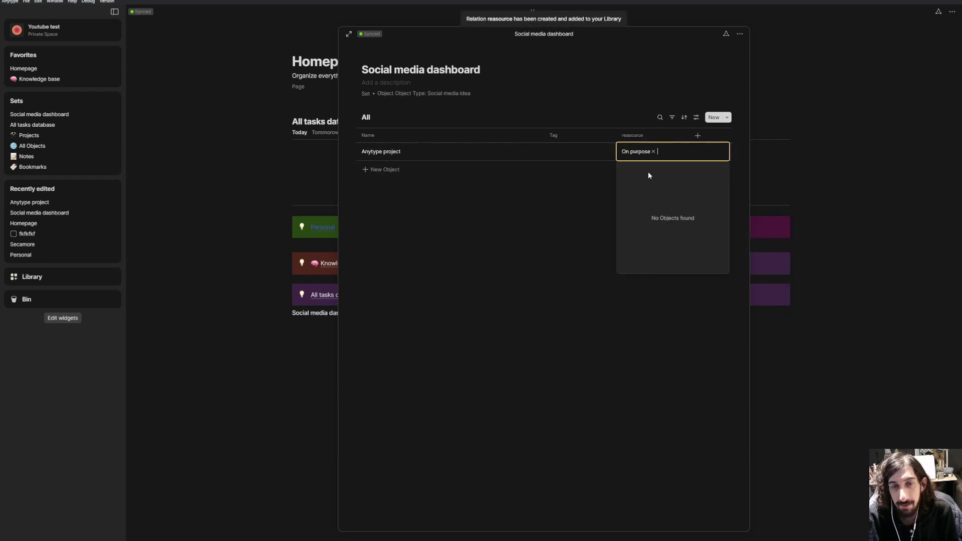
pyautogui.click(522, 207)
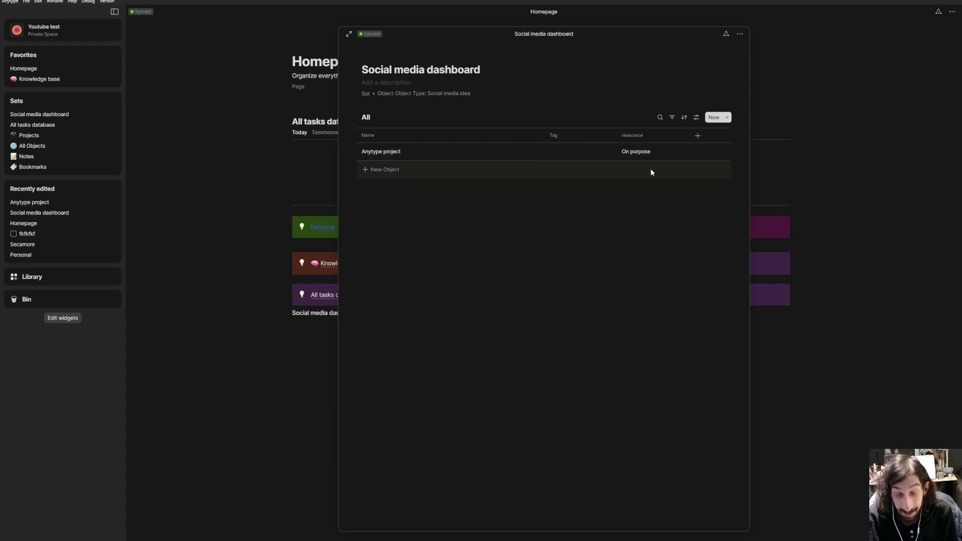
pyautogui.moveTo(535, 154)
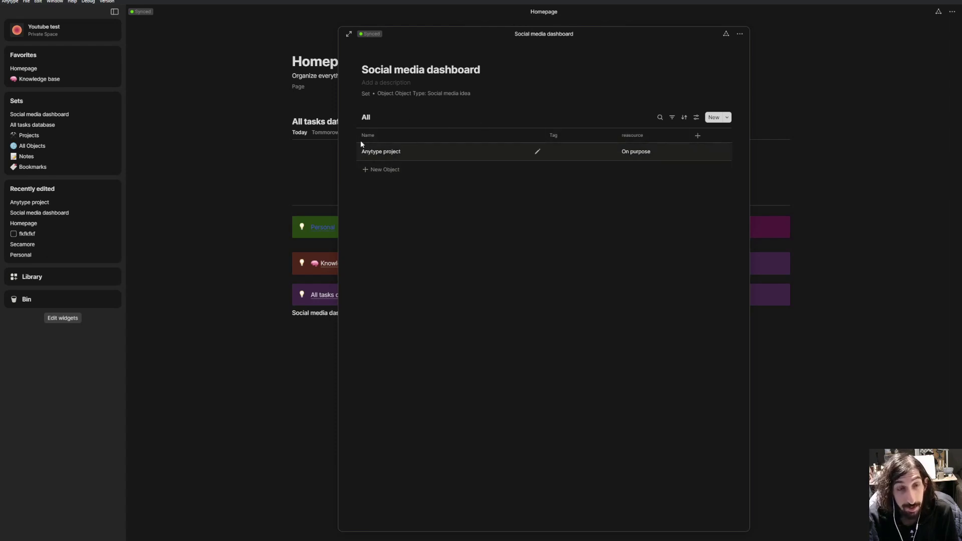
# Look through the relations list and Anytype project's tag editor without changes.
pyautogui.click(698, 136)
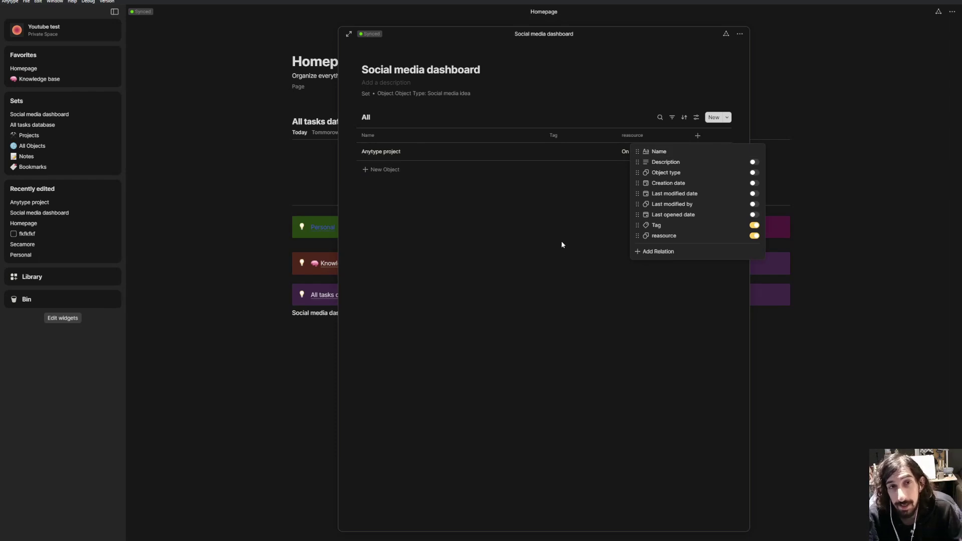
pyautogui.click(554, 222)
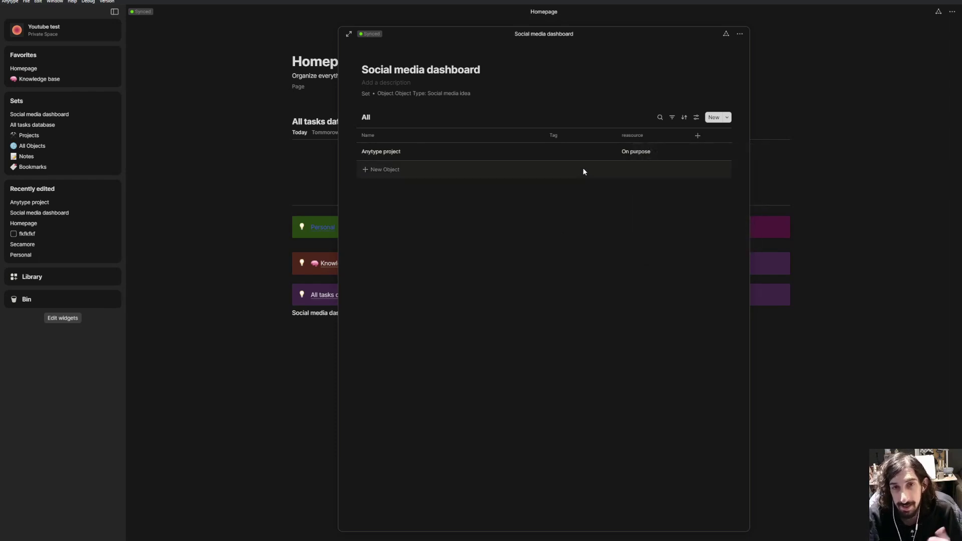
pyautogui.click(698, 136)
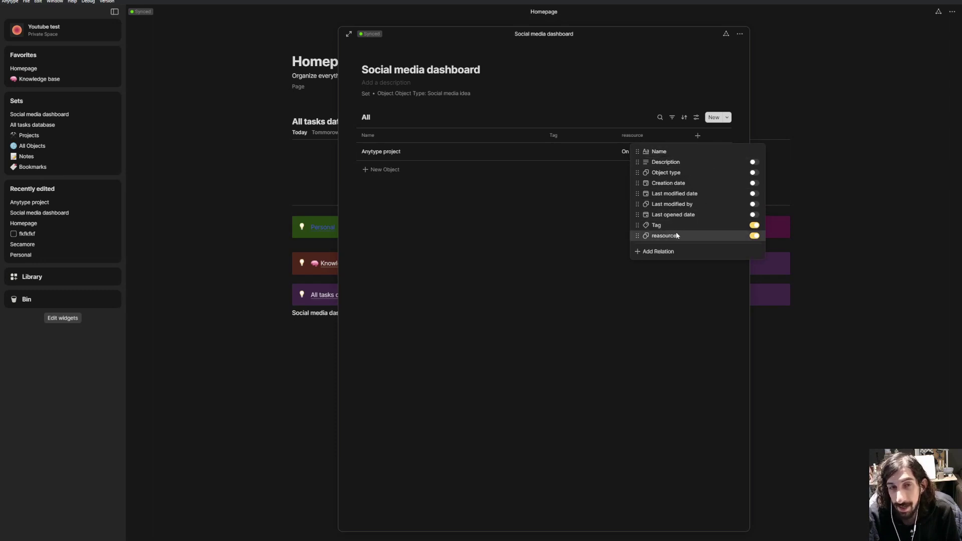
pyautogui.click(567, 156)
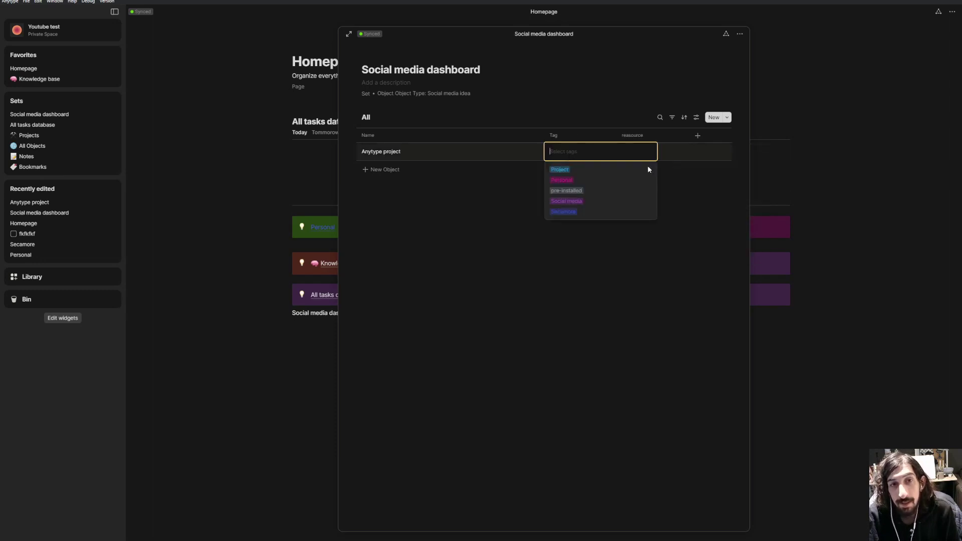
pyautogui.click(703, 155)
pyautogui.click(698, 135)
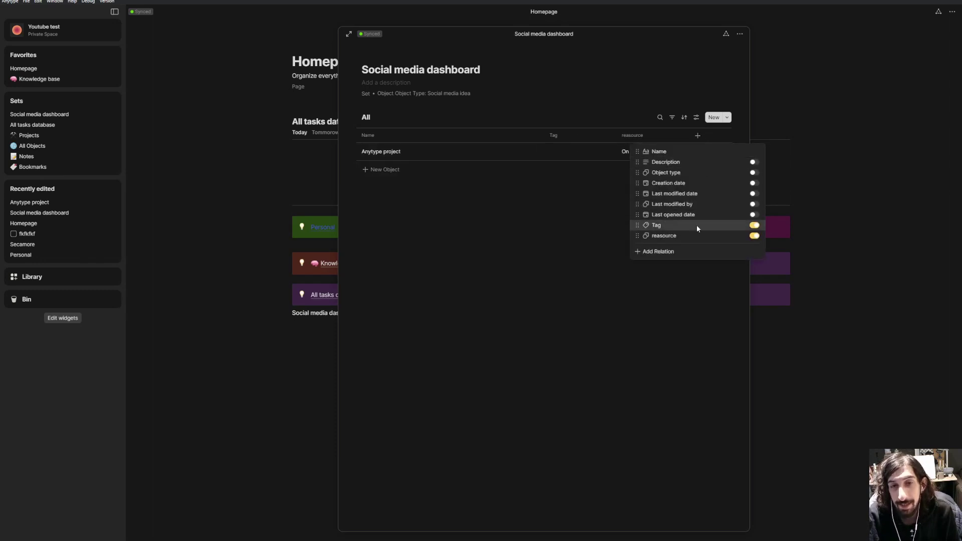
# Add a Tag-type relation column named 'tag social media'.
pyautogui.click(677, 250)
pyautogui.write('ta')
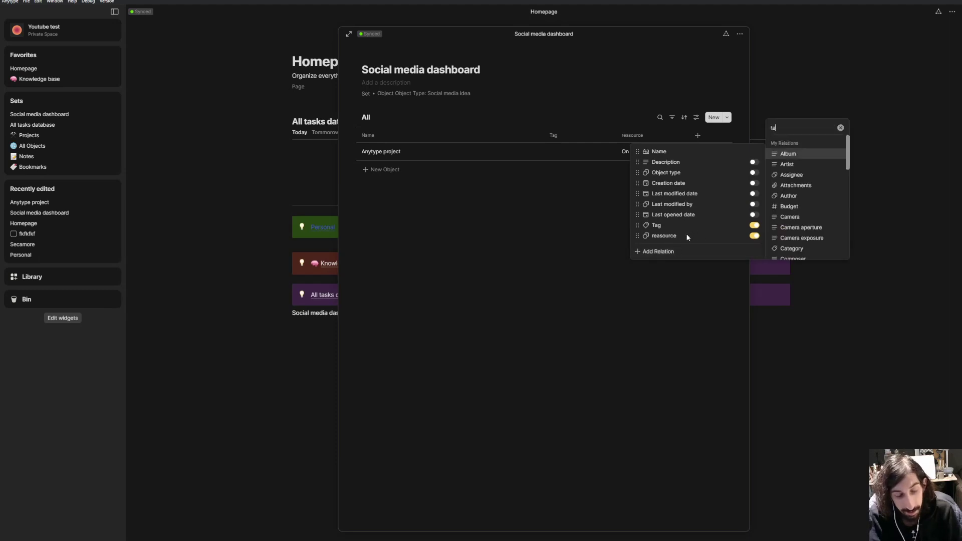
pyautogui.write('g social media')
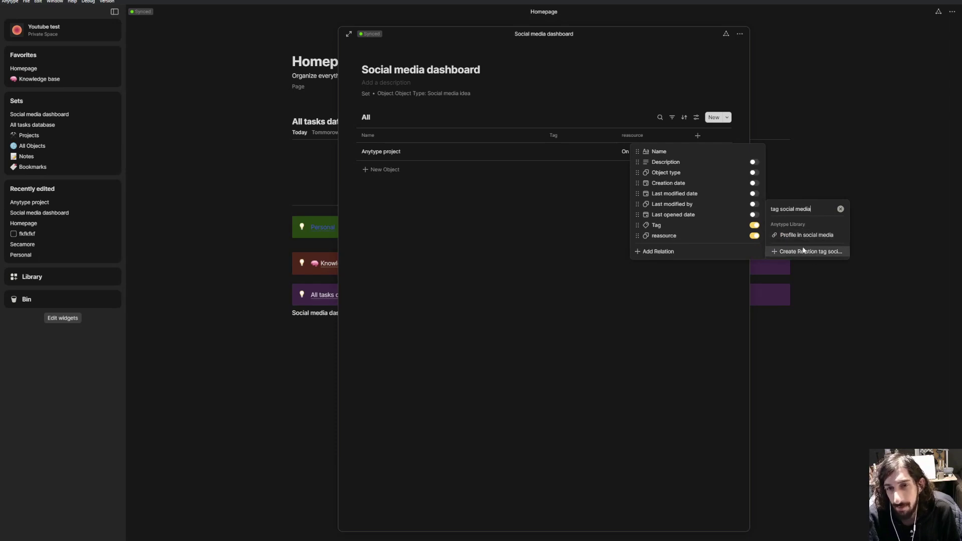
pyautogui.click(805, 251)
pyautogui.moveTo(863, 271)
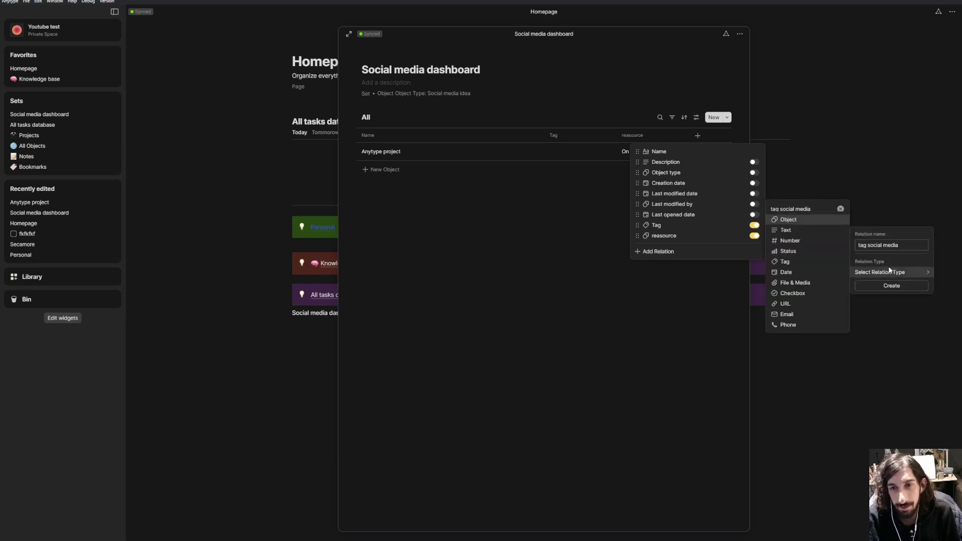
pyautogui.click(797, 262)
pyautogui.click(884, 287)
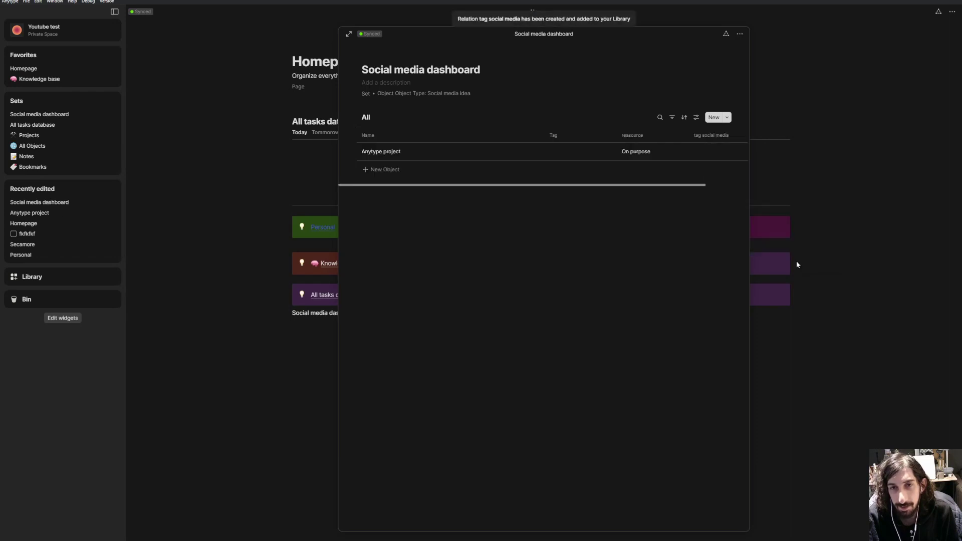
# Tag Anytype project with Youtube and Facebook in the tag social media column.
pyautogui.click(719, 153)
pyautogui.write('Youtube')
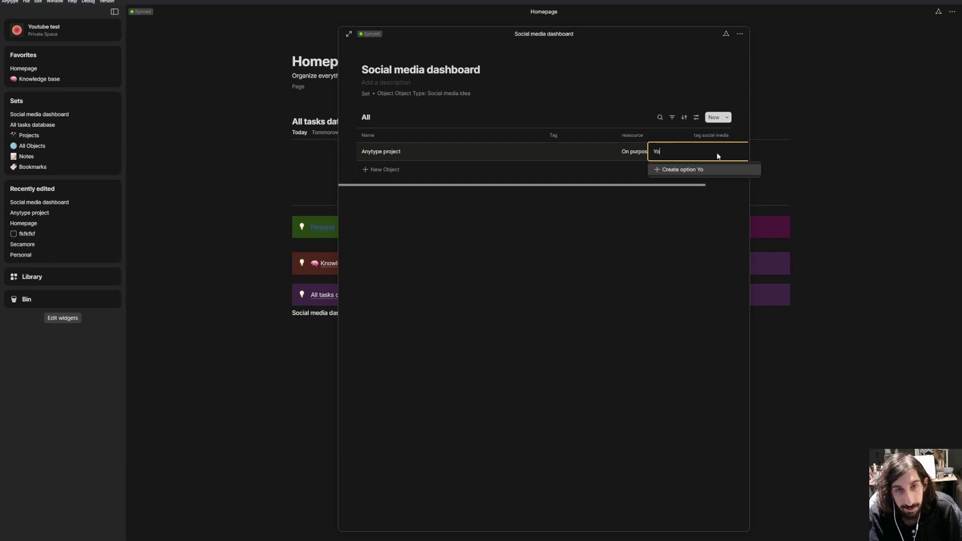
pyautogui.press('Return')
pyautogui.write('Facebook')
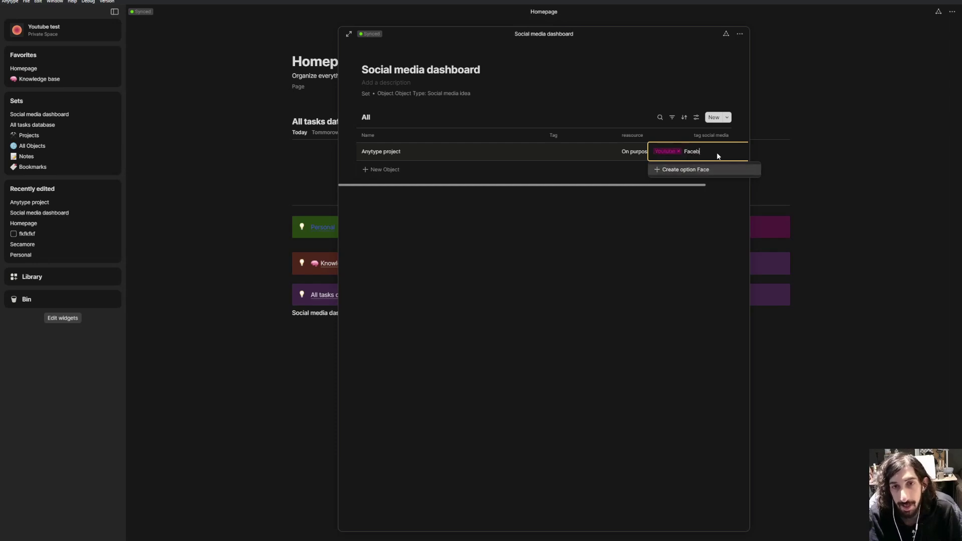
pyautogui.press('Return')
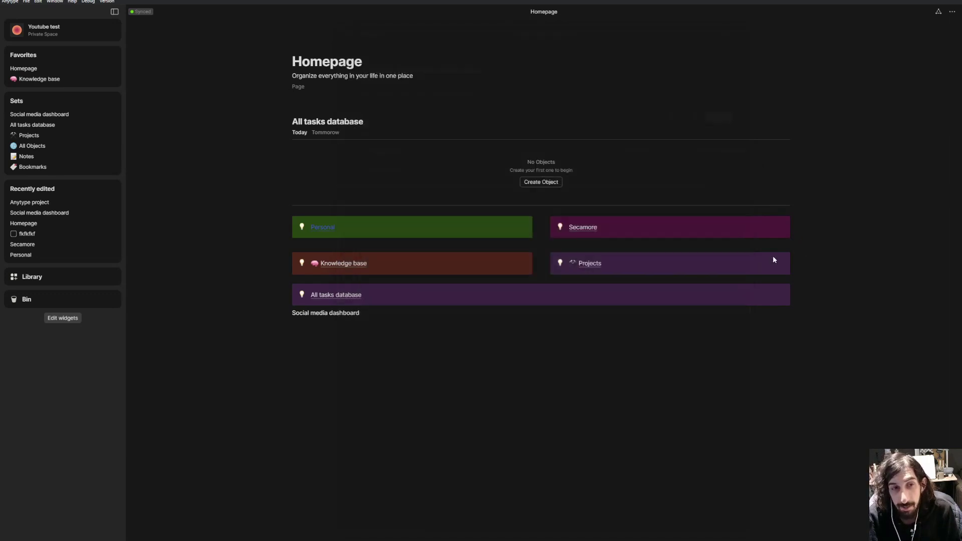
# Replace the Social media dashboard link with a new collection block via /col.
pyautogui.click(346, 313)
pyautogui.hotkey('alt', 'Left')
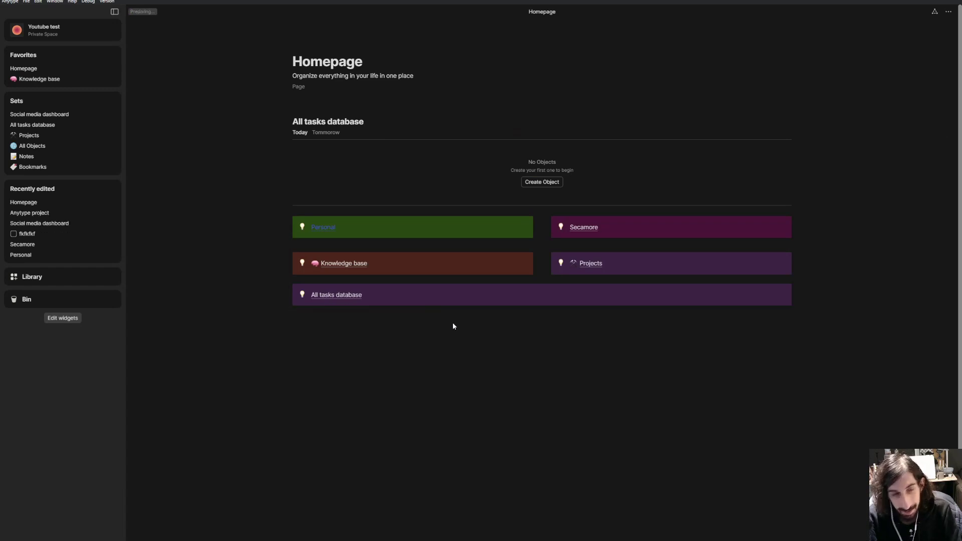
pyautogui.click(309, 314)
pyautogui.write('/coll')
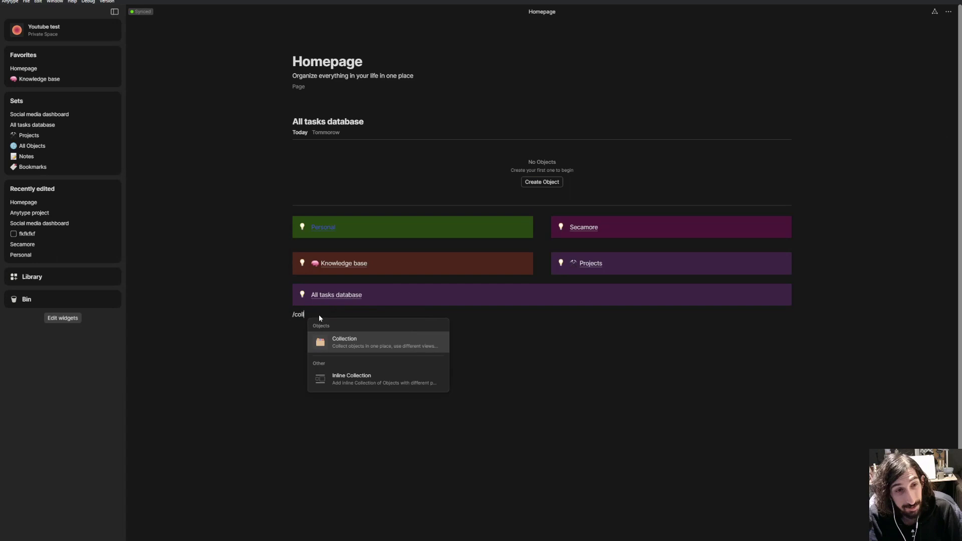
pyautogui.press('Return')
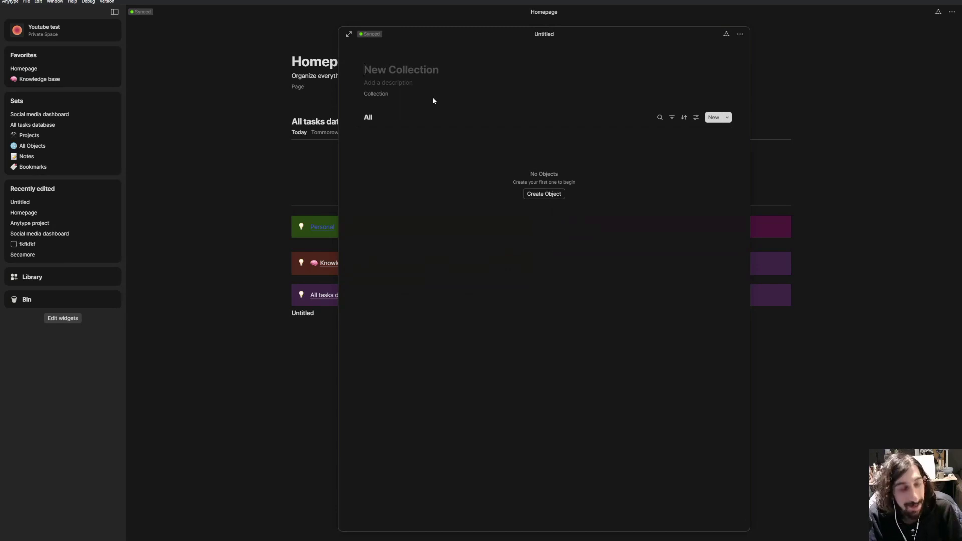
# Title the collection 'Social media idea' and return to the Homepage.
pyautogui.write('dsj')
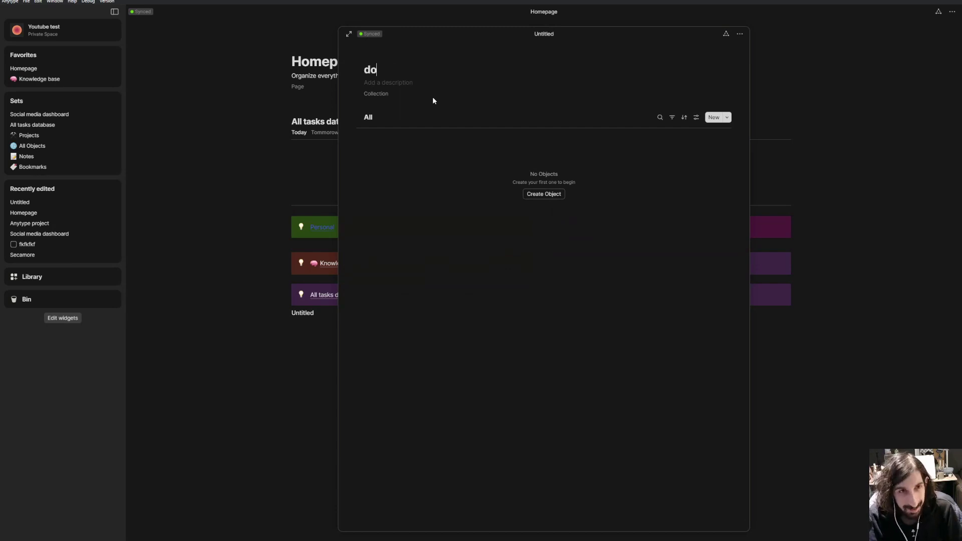
pyautogui.press('BackSpace')
pyautogui.press('BackSpace')
pyautogui.press('BackSpace')
pyautogui.write('Social media idea')
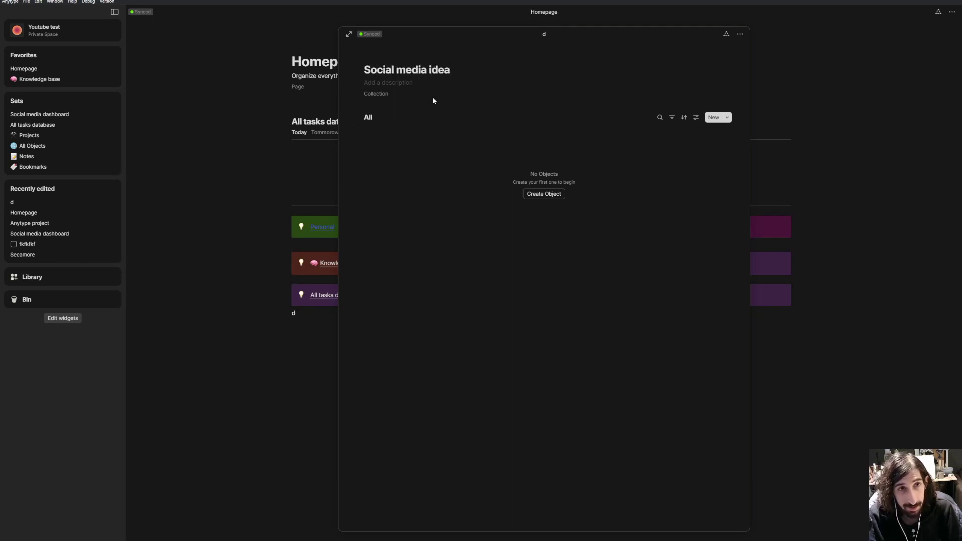
pyautogui.click(831, 246)
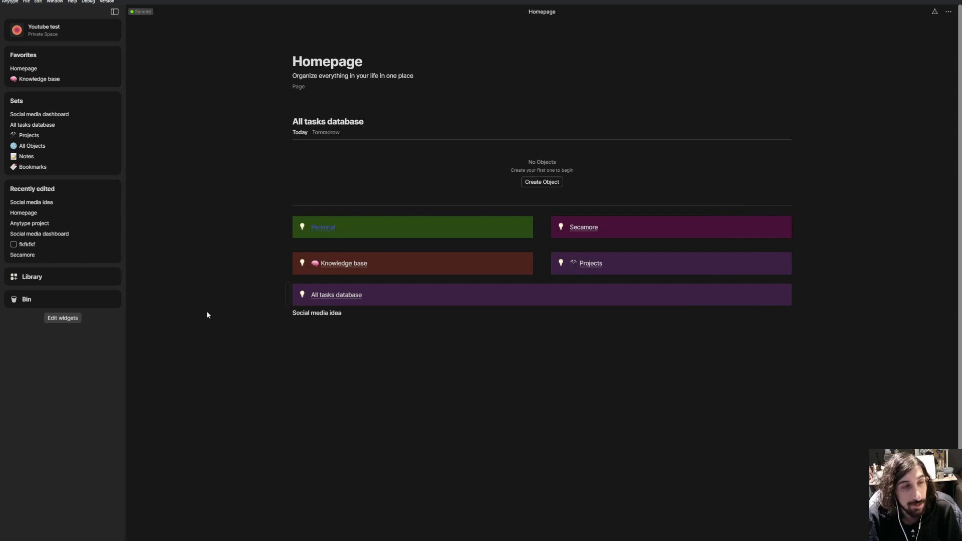
# Create a 'Youtube video' object type in the Library.
pyautogui.click(38, 279)
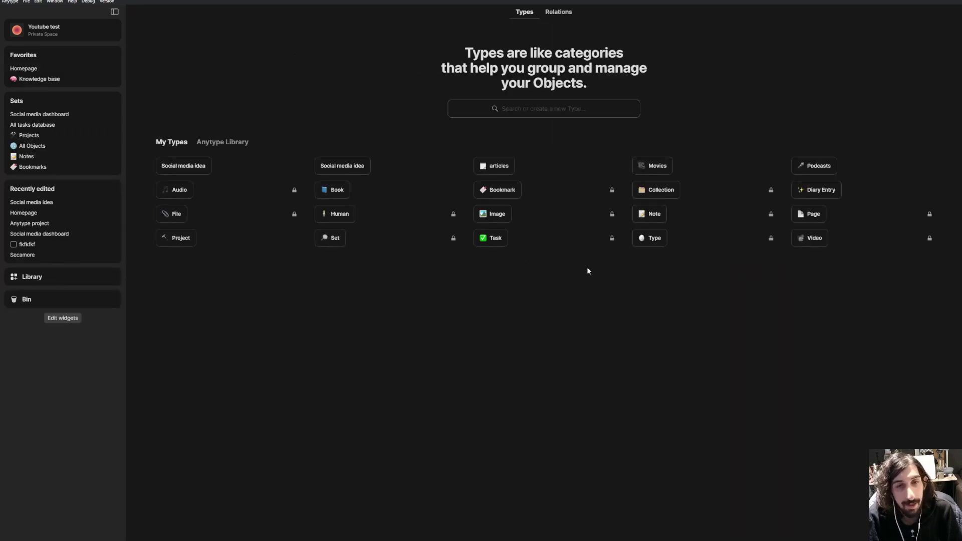
pyautogui.click(526, 110)
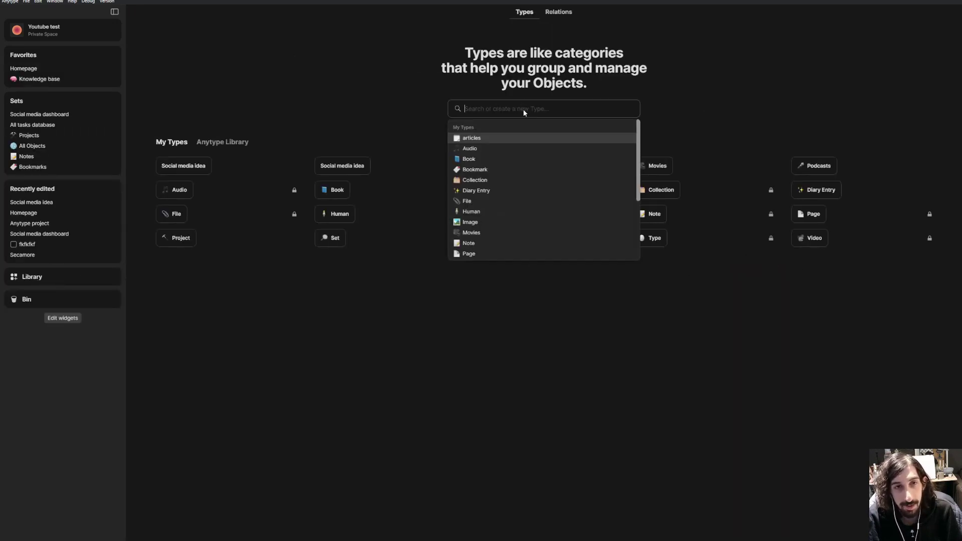
pyautogui.write('Youtube video')
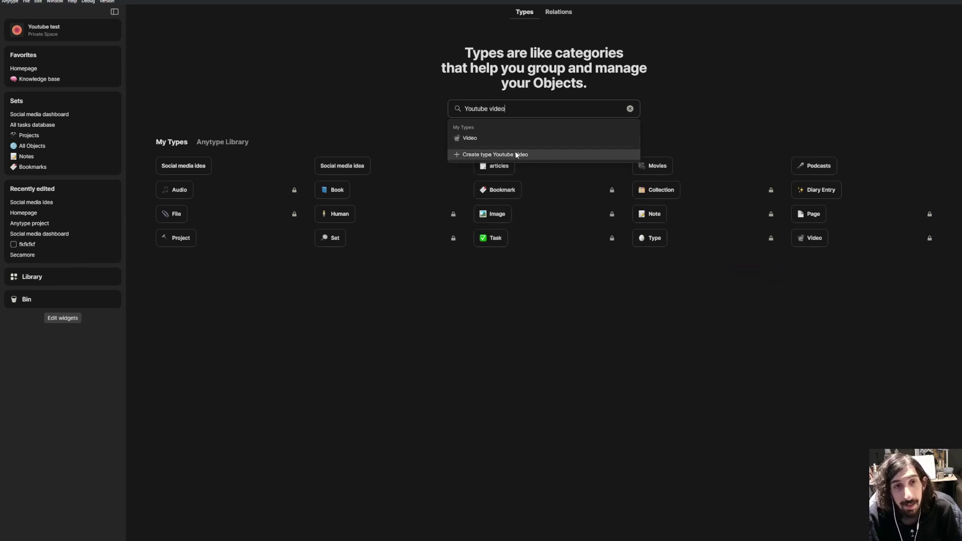
pyautogui.click(515, 154)
pyautogui.hotkey('ctrl', '[')
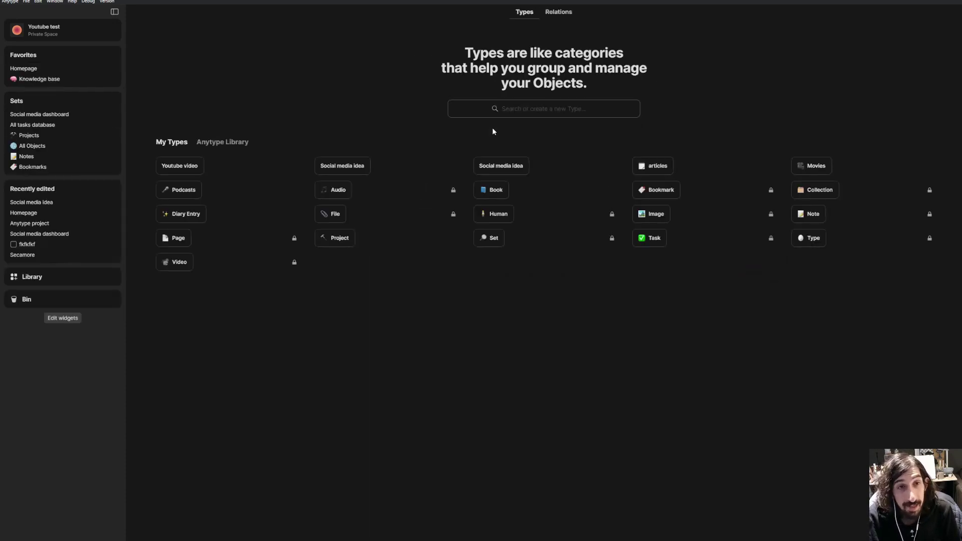
# Create an 'Instagram post' object type.
pyautogui.click(511, 110)
pyautogui.write('Instagram post')
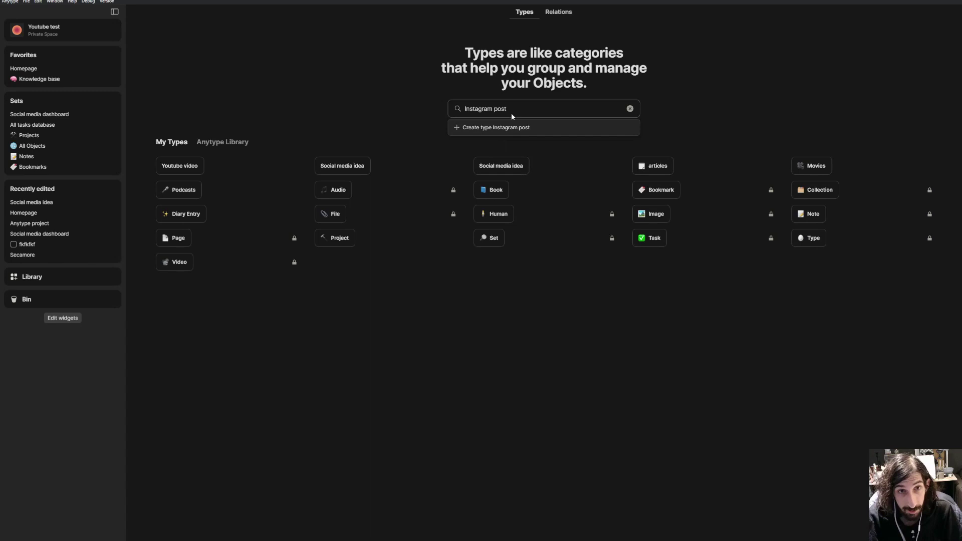
pyautogui.click(506, 128)
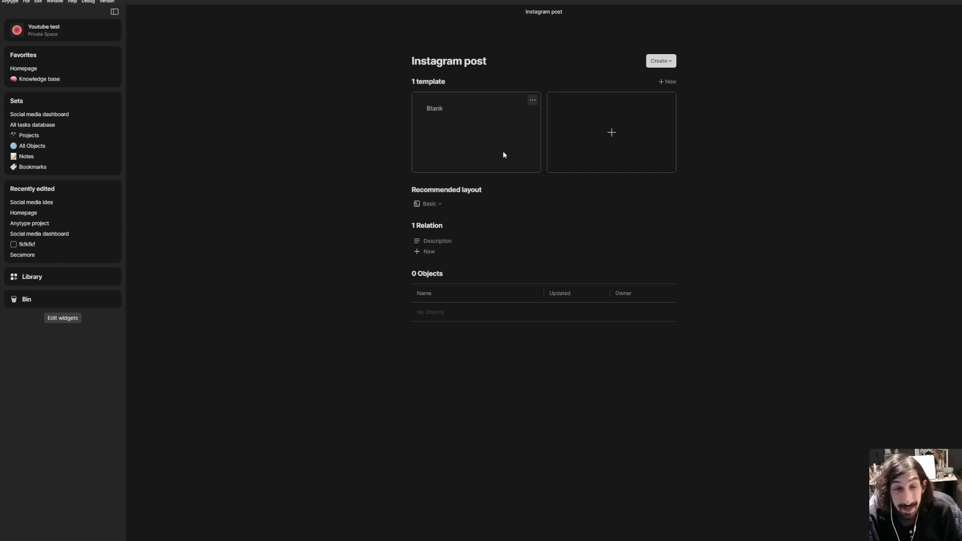
# Open the Social media idea collection from the Homepage and create a new object.
pyautogui.click(56, 69)
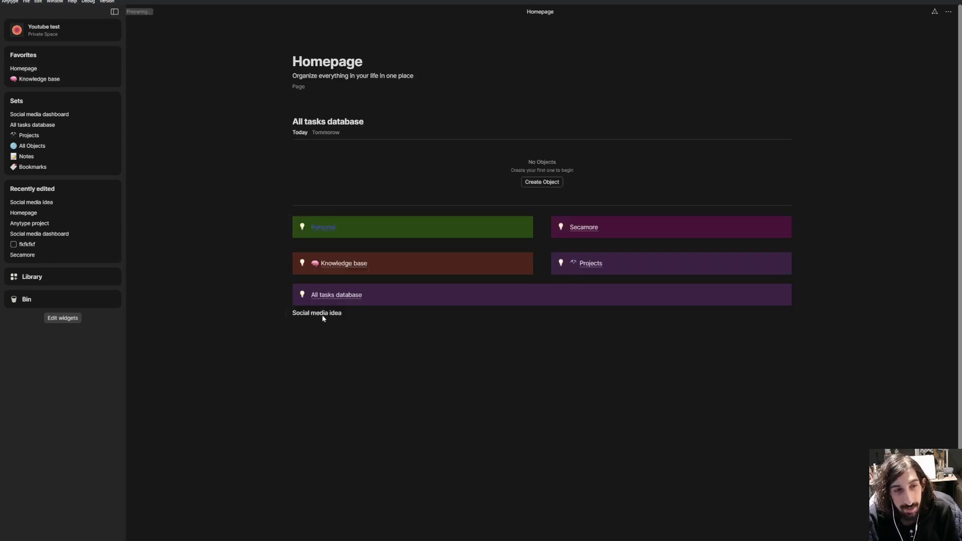
pyautogui.click(324, 314)
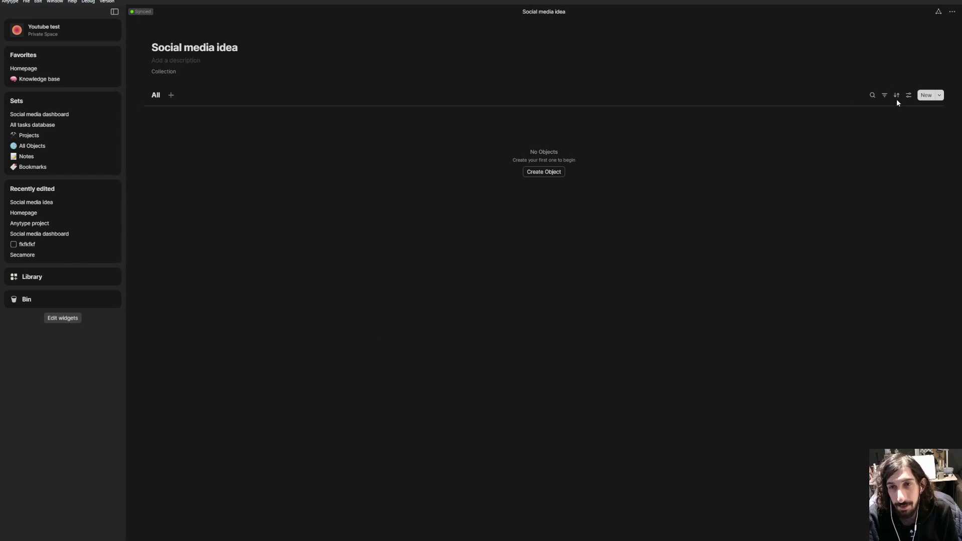
pyautogui.click(545, 172)
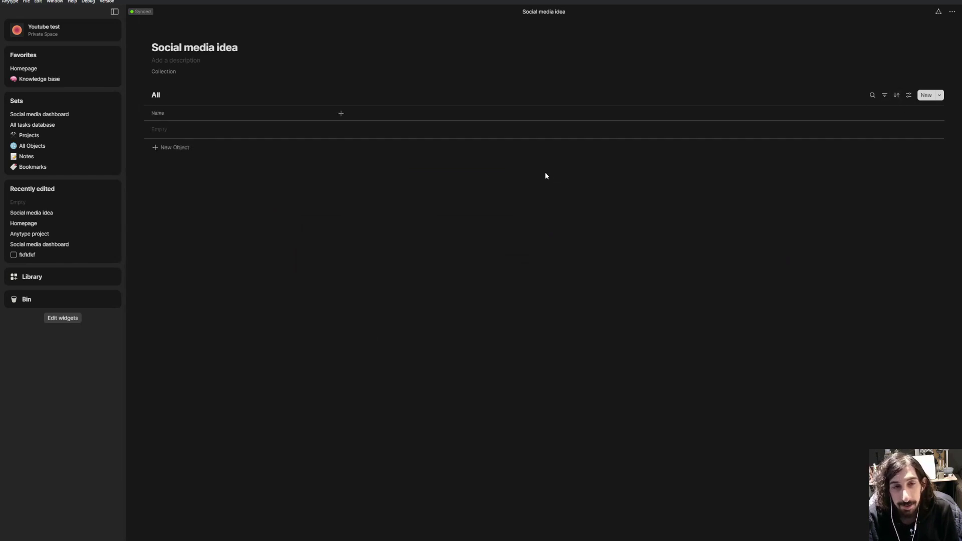
# Change the new object's type to Instagram post and title it 'Anytype post'.
pyautogui.click(427, 75)
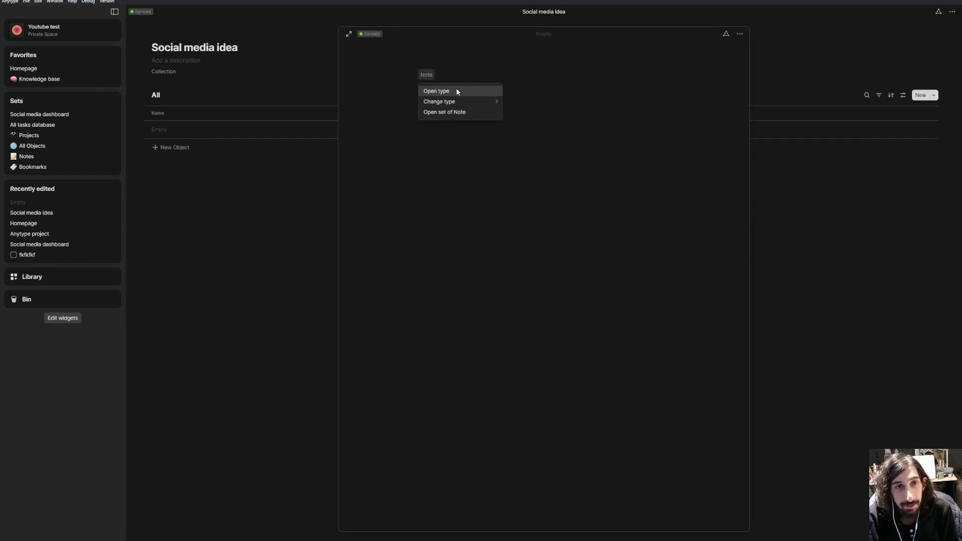
pyautogui.moveTo(462, 102)
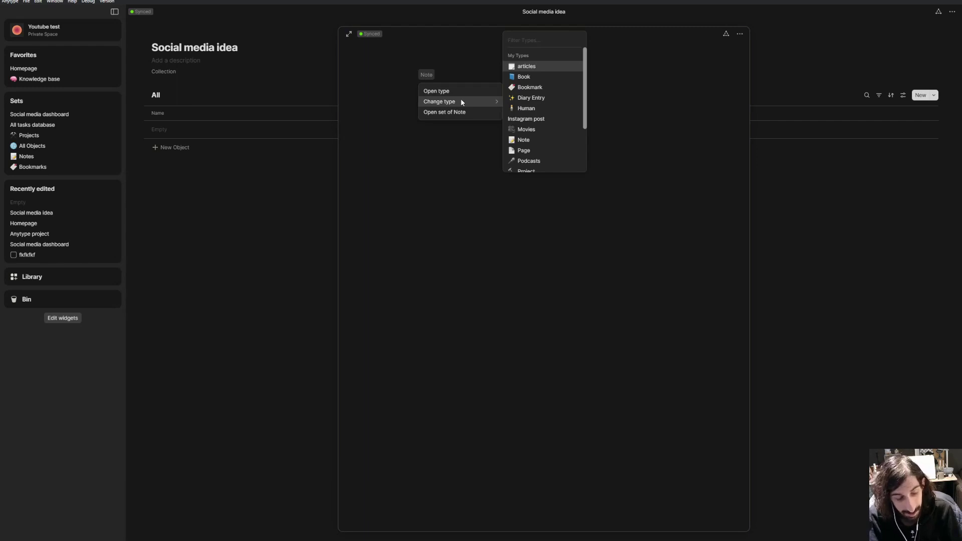
pyautogui.write('inst')
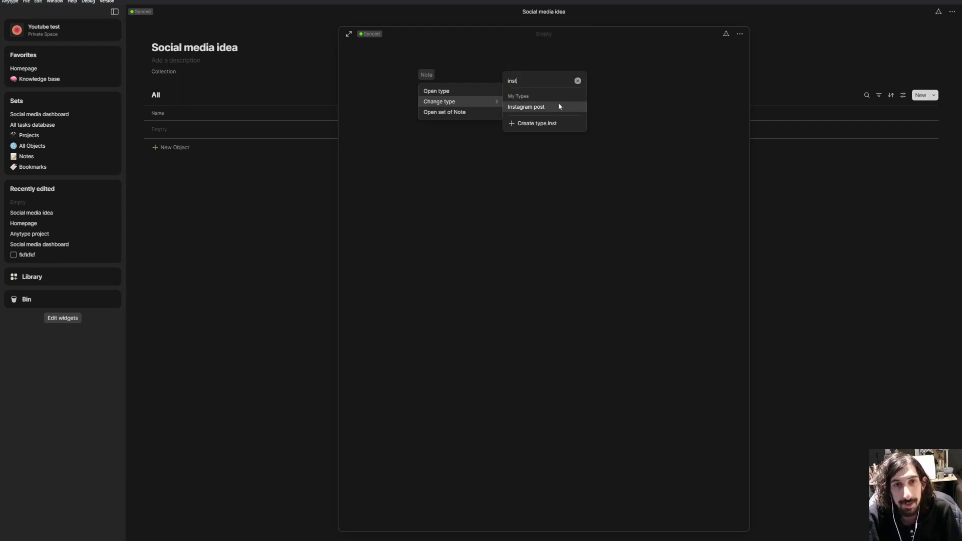
pyautogui.click(557, 107)
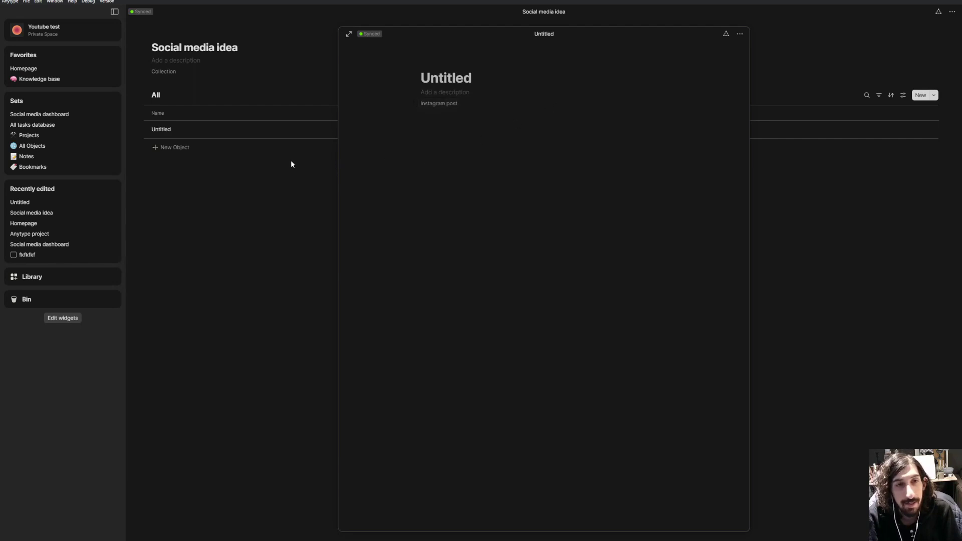
pyautogui.click(446, 72)
pyautogui.write('Anyt')
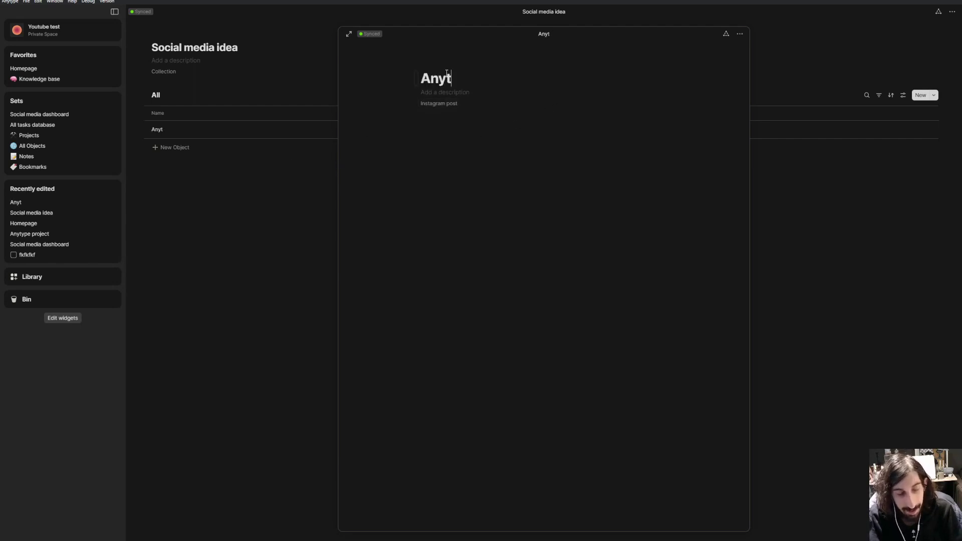
pyautogui.write('ype post')
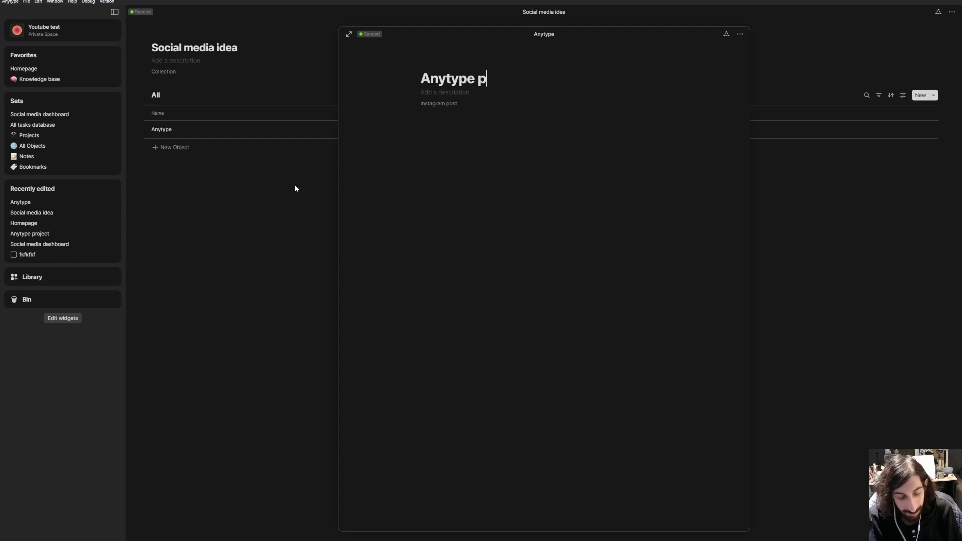
# Show the Tag and Creation date columns in the Social media idea table.
pyautogui.click(303, 178)
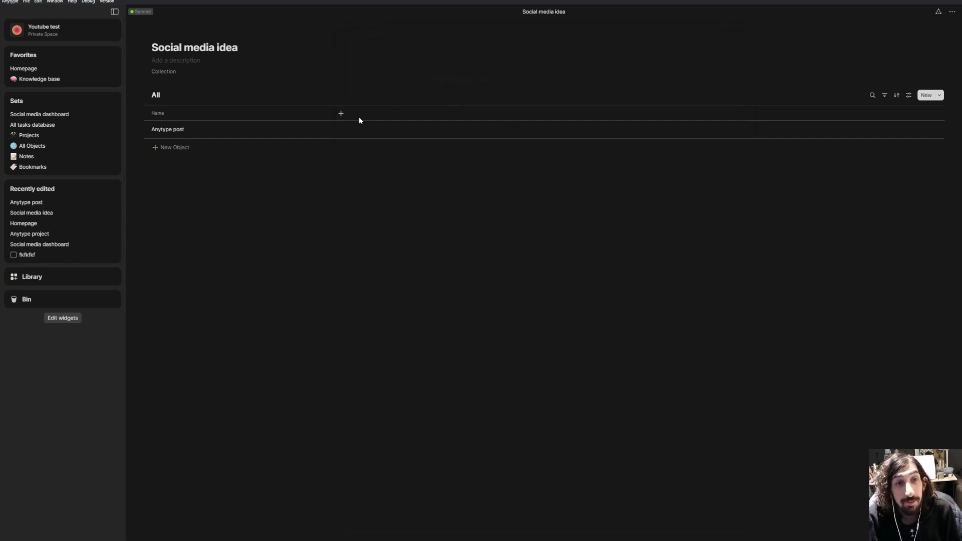
pyautogui.click(341, 115)
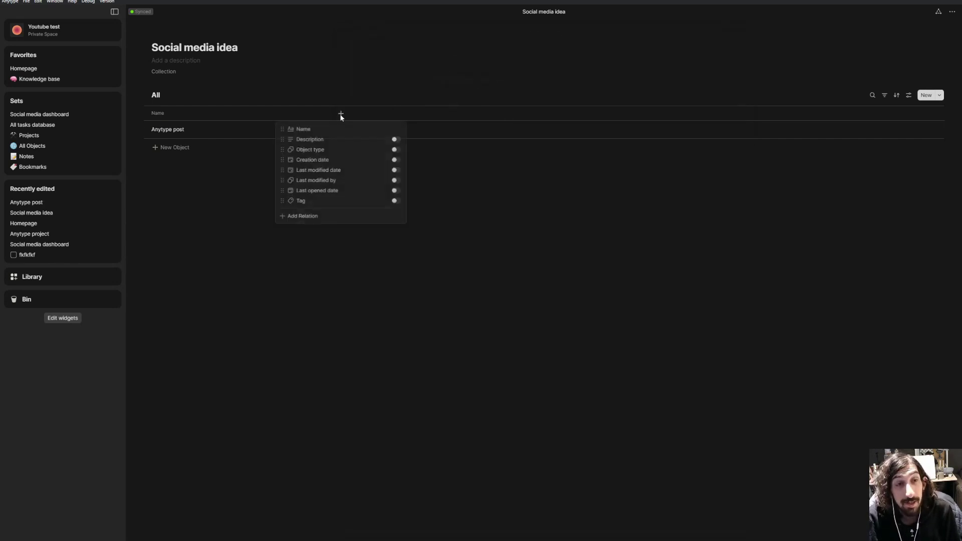
pyautogui.click(395, 203)
pyautogui.click(521, 224)
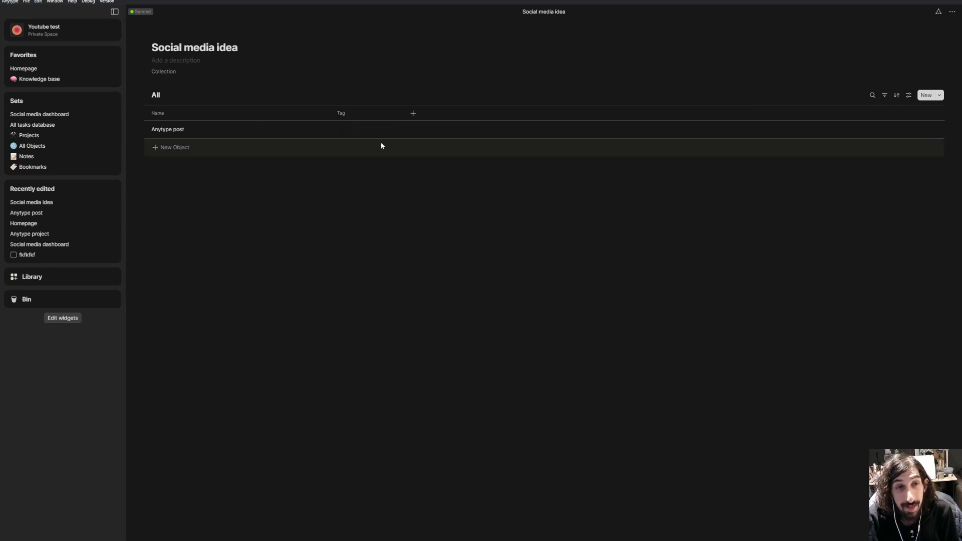
pyautogui.click(380, 129)
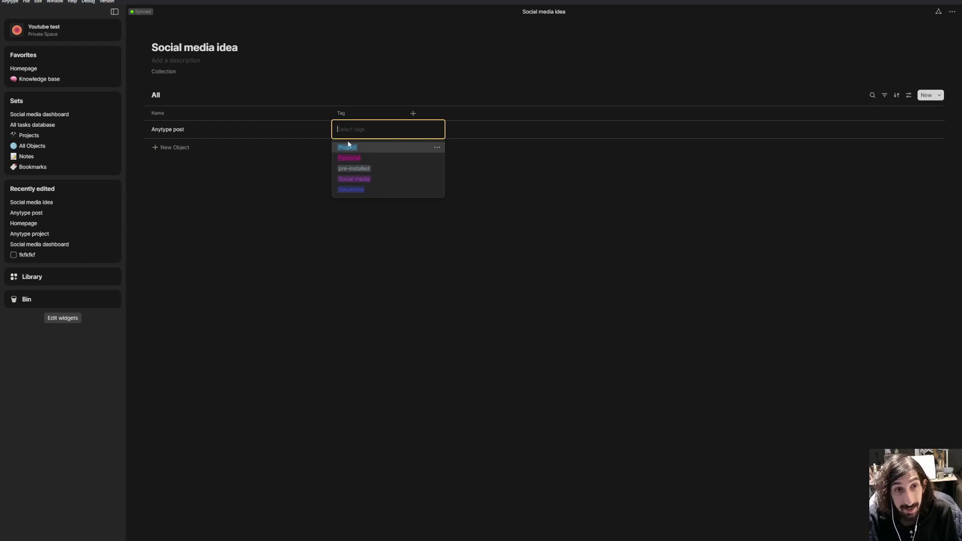
pyautogui.click(481, 161)
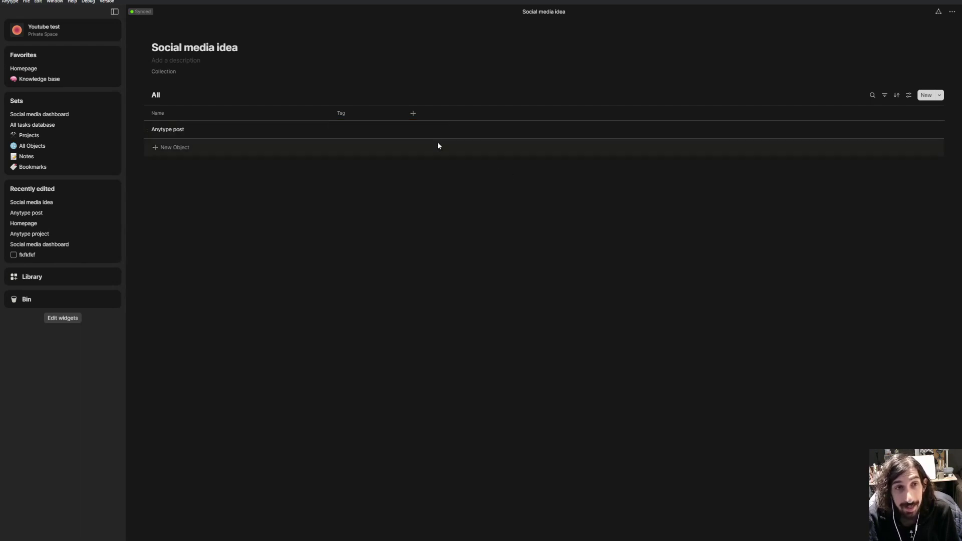
pyautogui.click(412, 113)
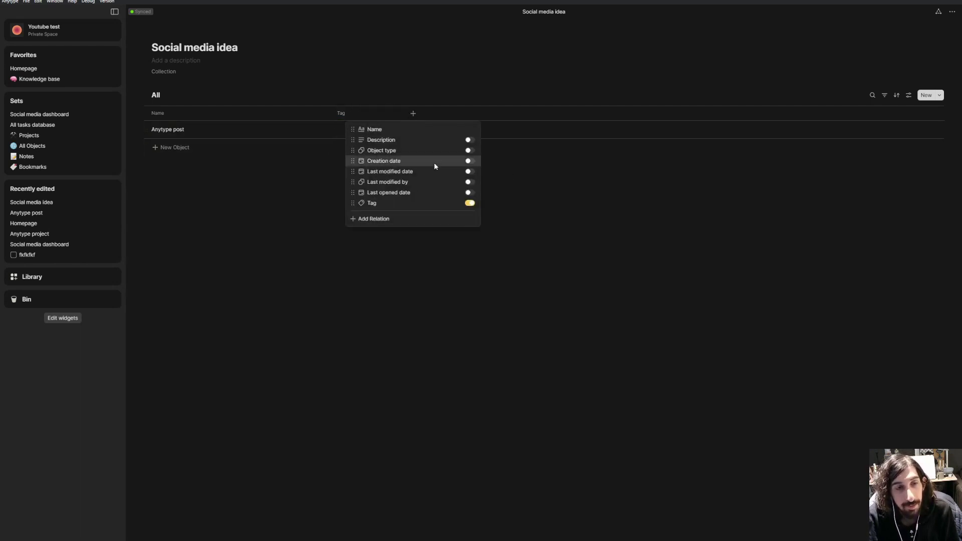
pyautogui.click(470, 161)
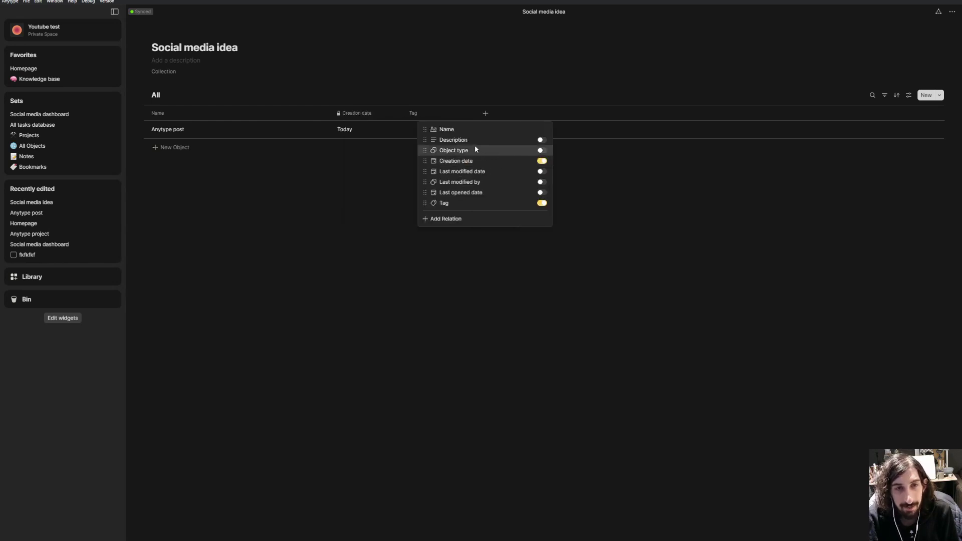
pyautogui.click(483, 113)
# Add the reasource column and set Anytype post's reasource to On purpose.
pyautogui.click(486, 113)
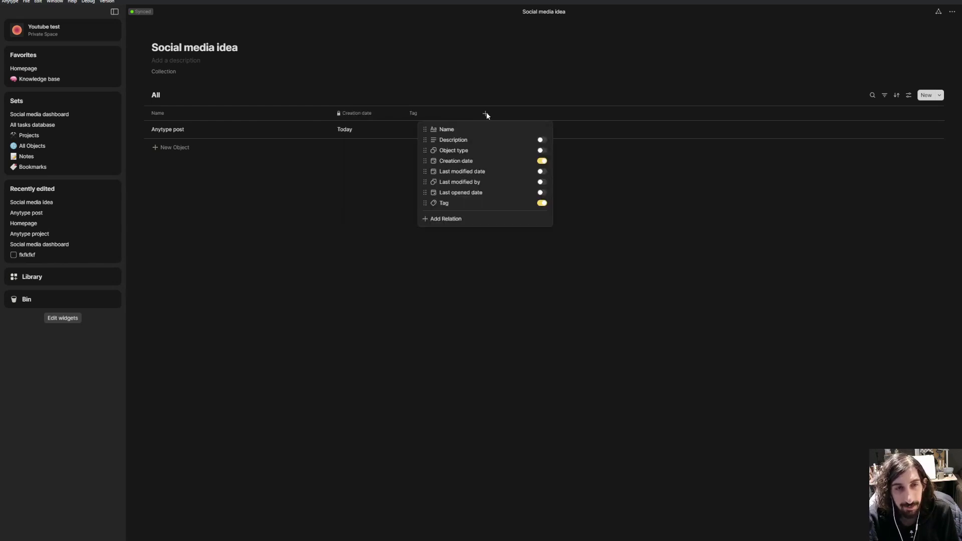
pyautogui.click(468, 218)
pyautogui.write('rea')
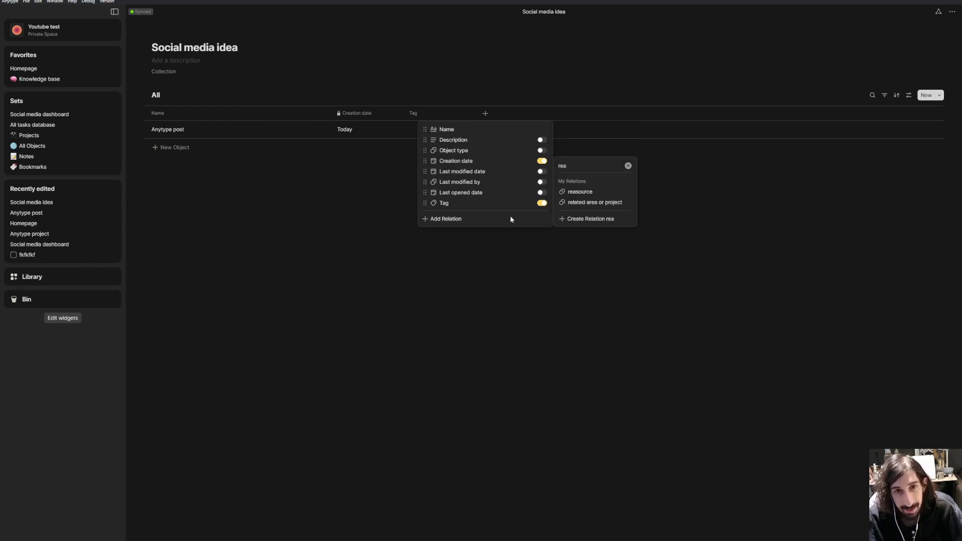
pyautogui.click(579, 191)
pyautogui.click(516, 130)
pyautogui.click(533, 144)
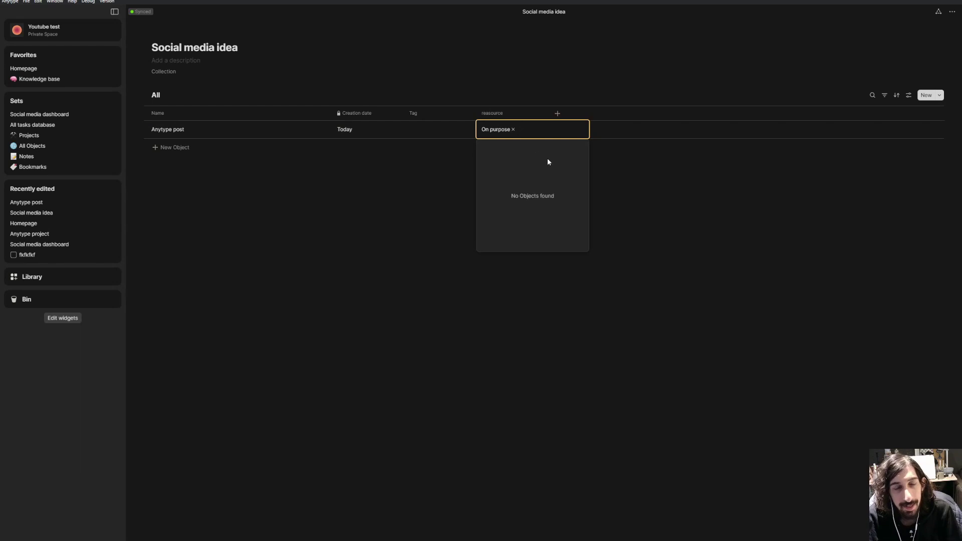
pyautogui.click(657, 172)
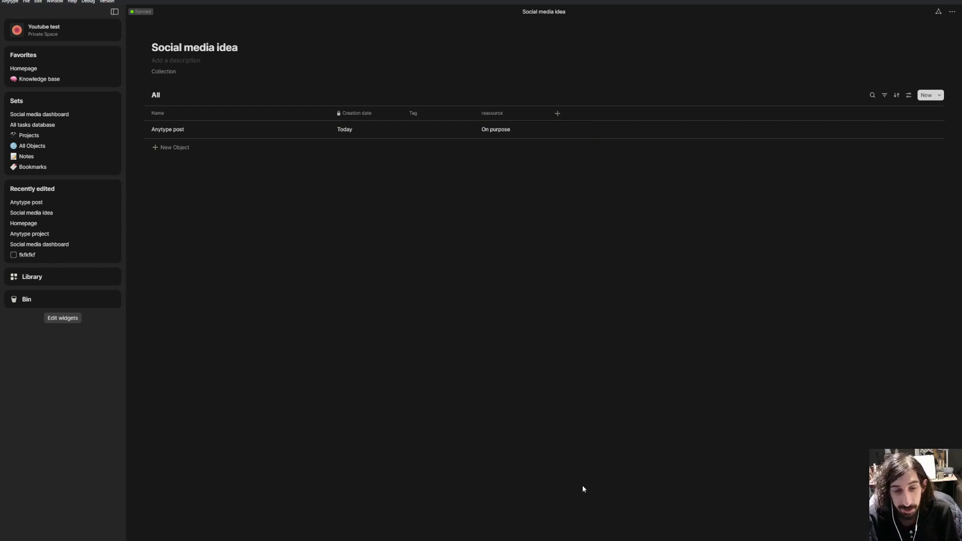
# Switch to the other personal space and open Social media ideas from the Personal social media page.
pyautogui.click(581, 524)
pyautogui.click(523, 507)
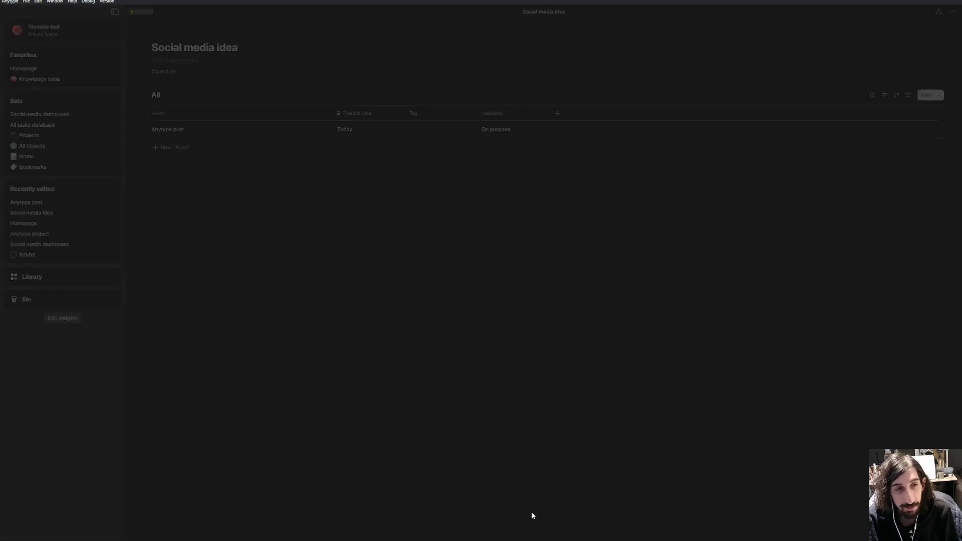
pyautogui.click(342, 358)
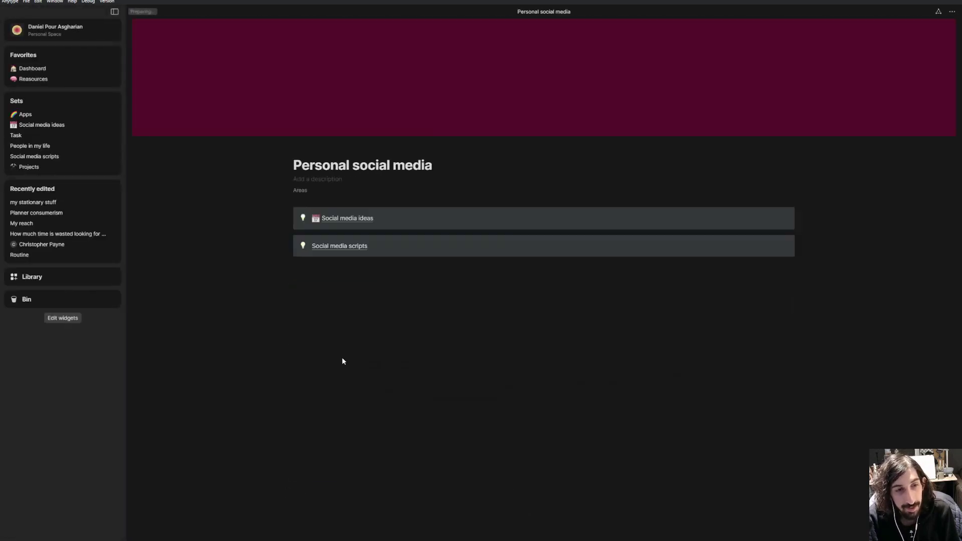
pyautogui.click(341, 219)
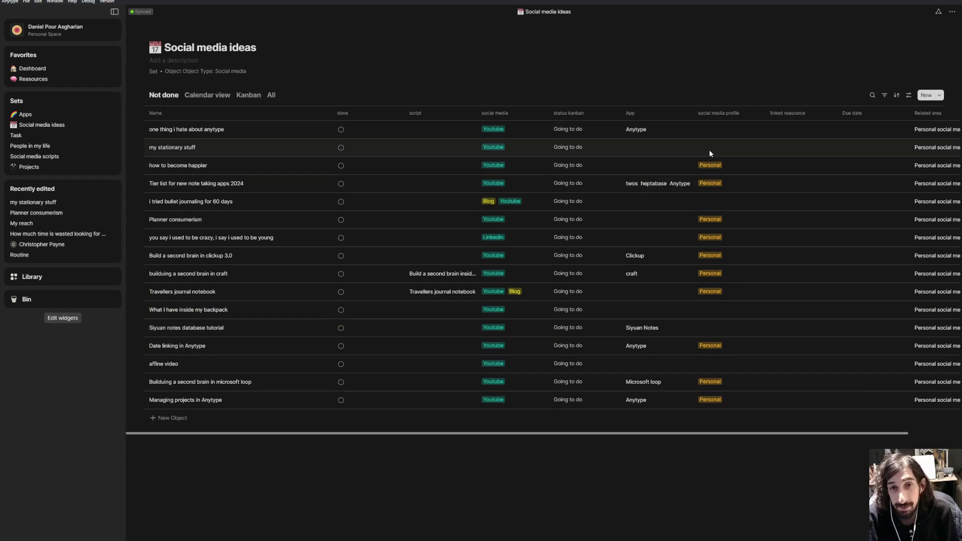
# Tag the bullet journaling and stationary stuff ideas as Personal, postponing the app update with Later.
pyautogui.click(718, 204)
pyautogui.click(733, 220)
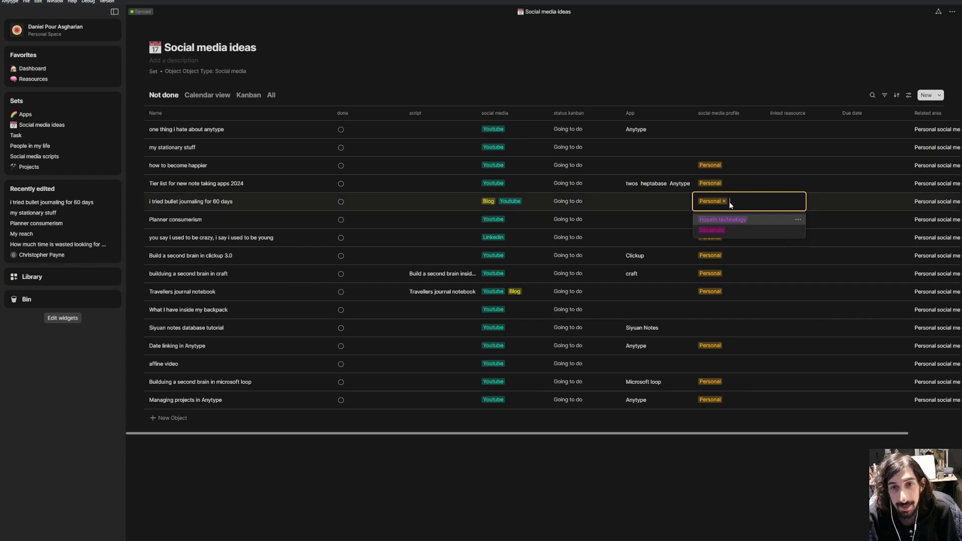
pyautogui.click(725, 149)
pyautogui.click(724, 165)
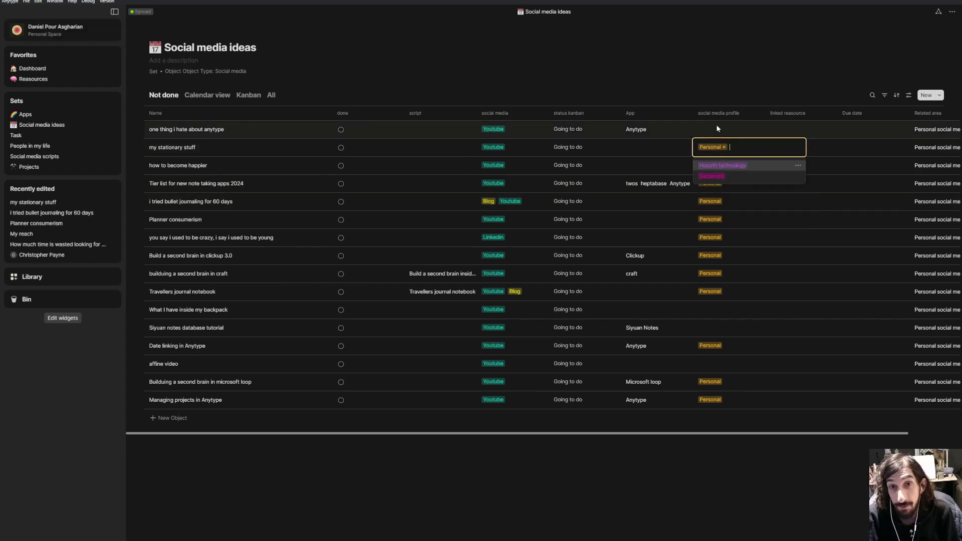
pyautogui.click(717, 128)
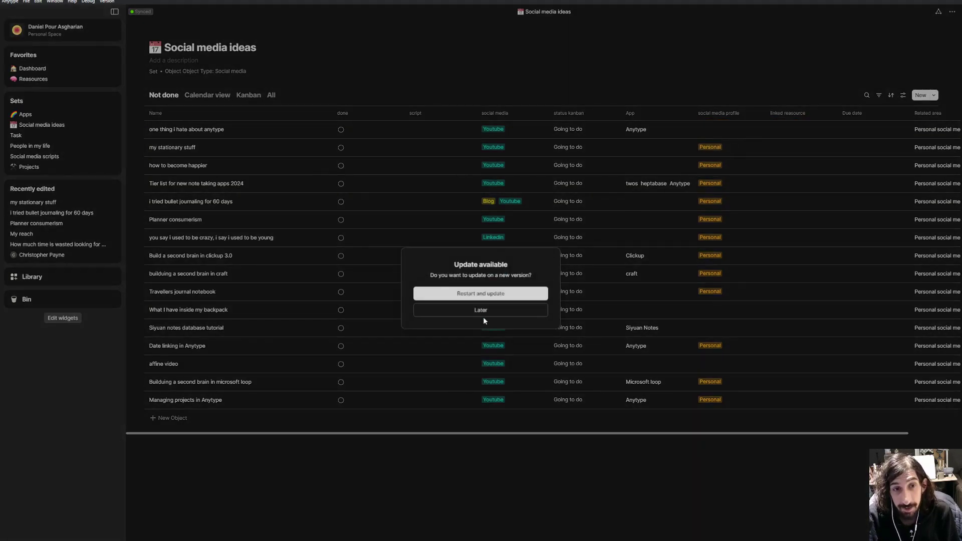
pyautogui.click(485, 311)
# Tag the first idea, the backpack, affine and Siyuan notes tutorial ideas as Personal.
pyautogui.click(710, 129)
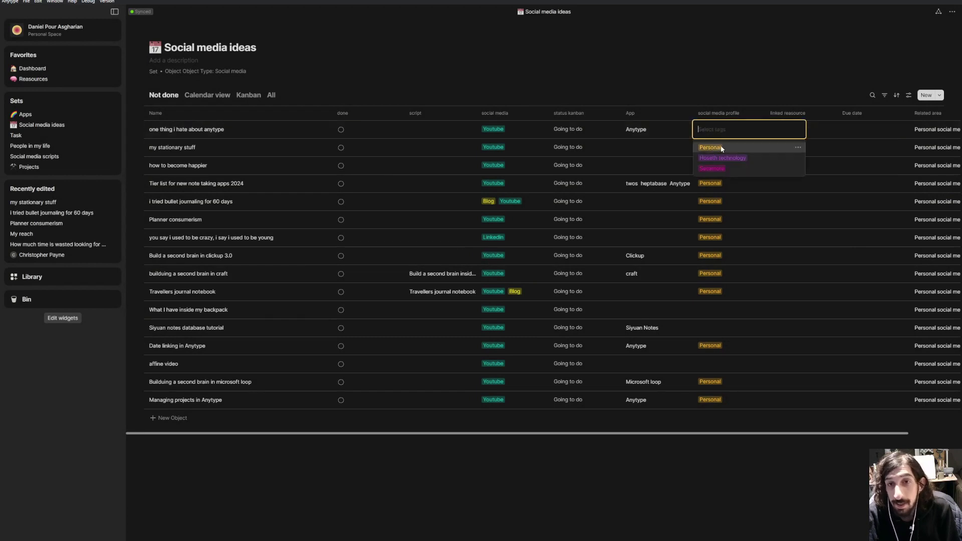
pyautogui.click(722, 147)
pyautogui.click(701, 311)
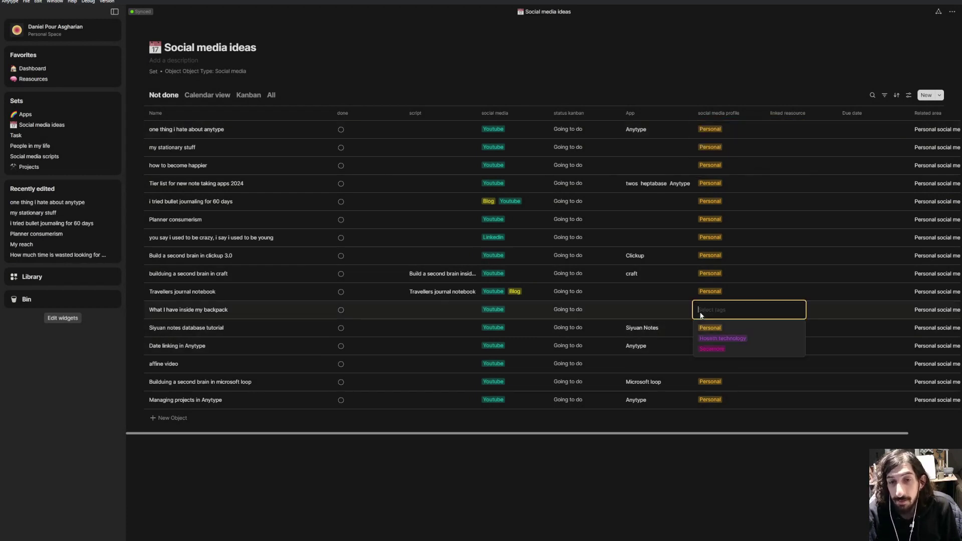
pyautogui.click(721, 328)
pyautogui.click(700, 364)
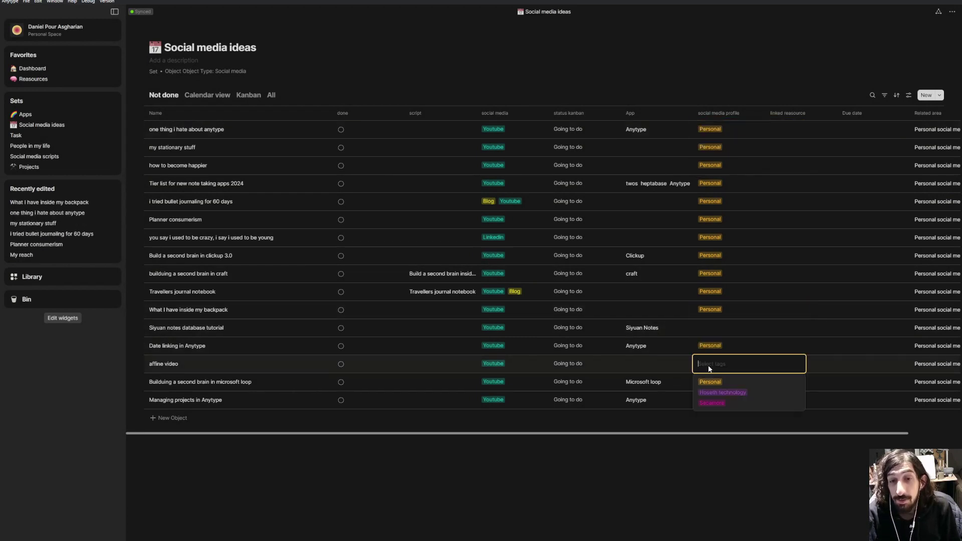
pyautogui.click(734, 382)
pyautogui.click(722, 332)
pyautogui.click(736, 346)
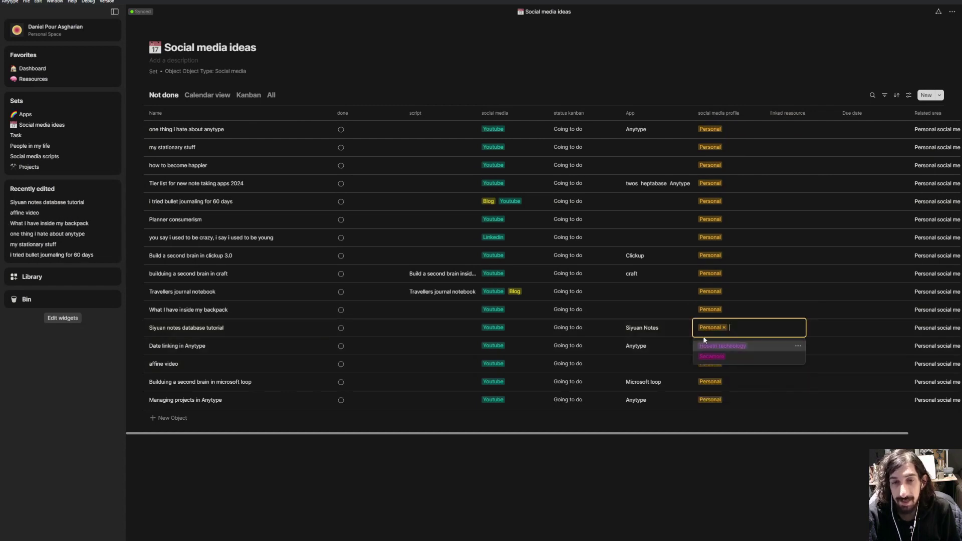
pyautogui.click(704, 342)
pyautogui.click(541, 447)
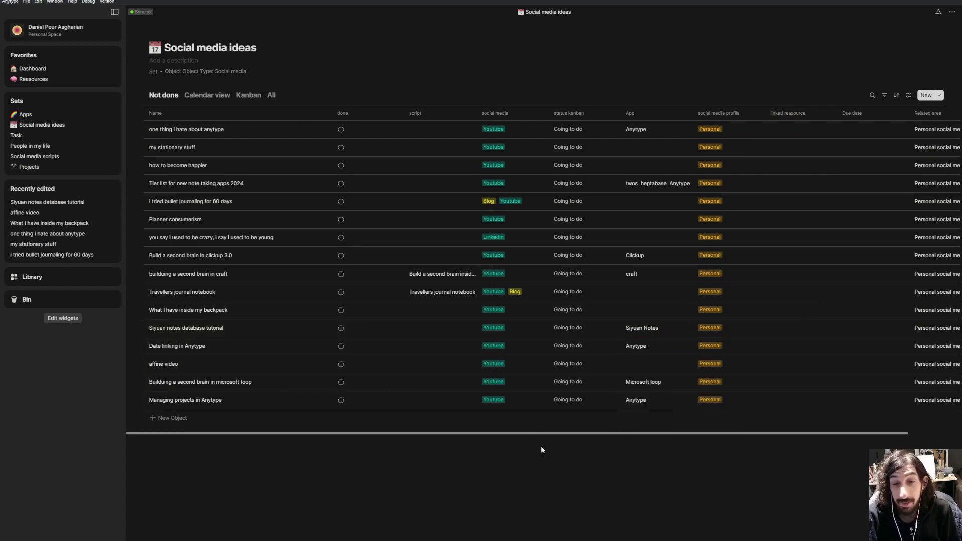